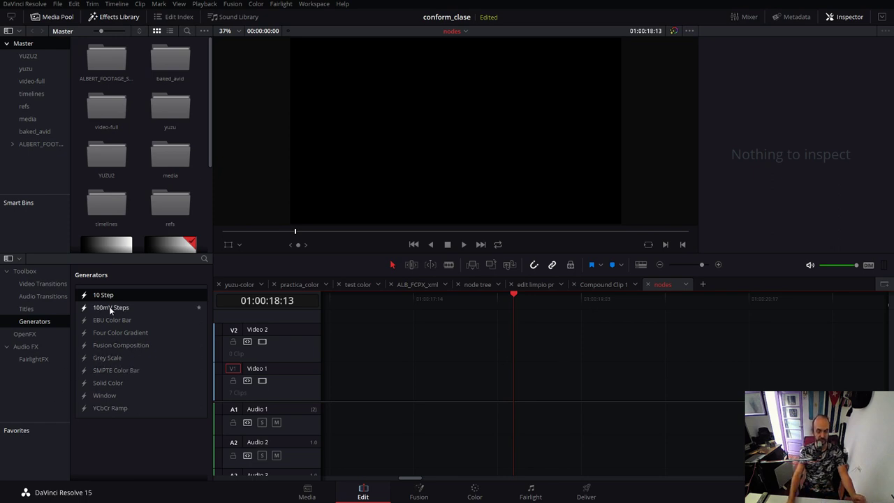
Place the 10 Step generator on Video 1 and make it Compound Clip 4
drag(104, 294, 535, 352)
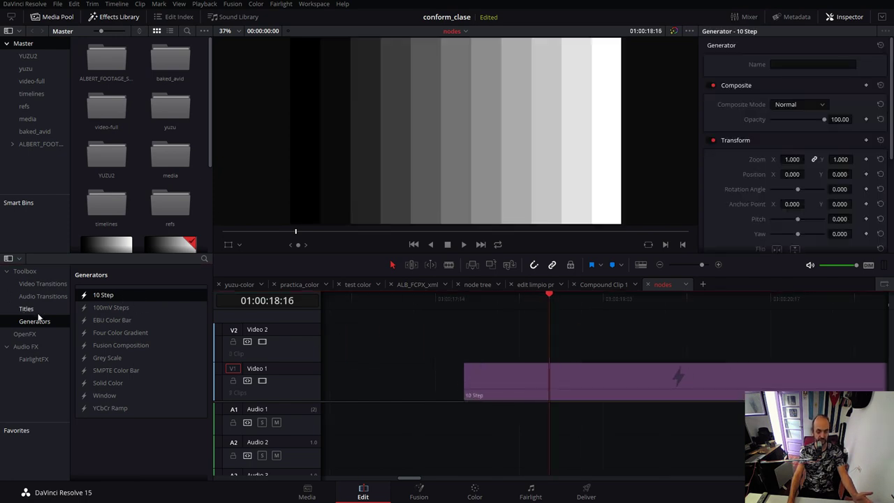
right_click(567, 392)
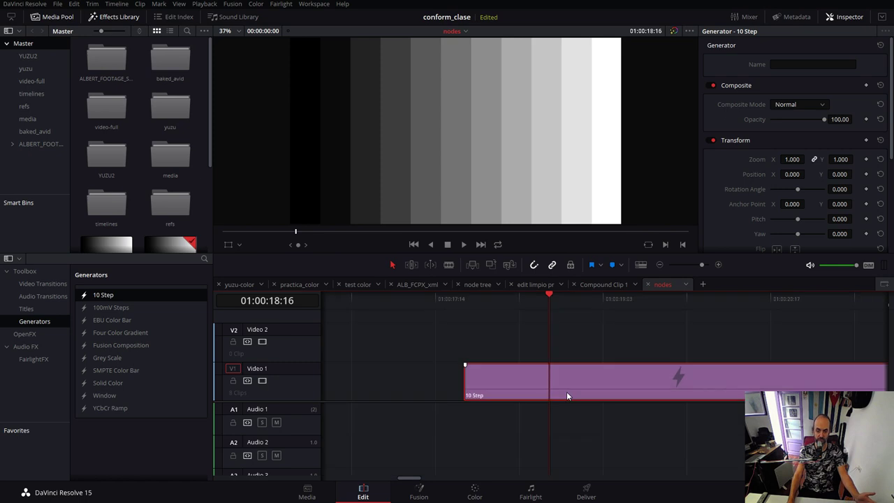
click(607, 266)
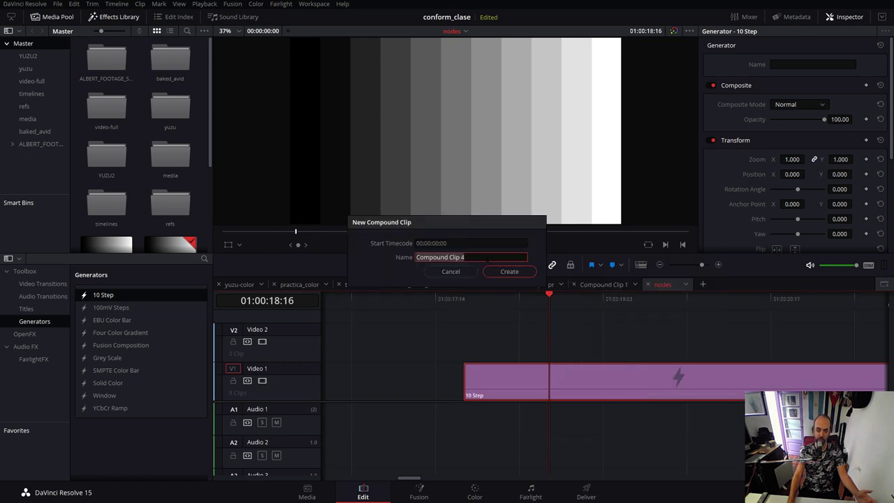
click(507, 272)
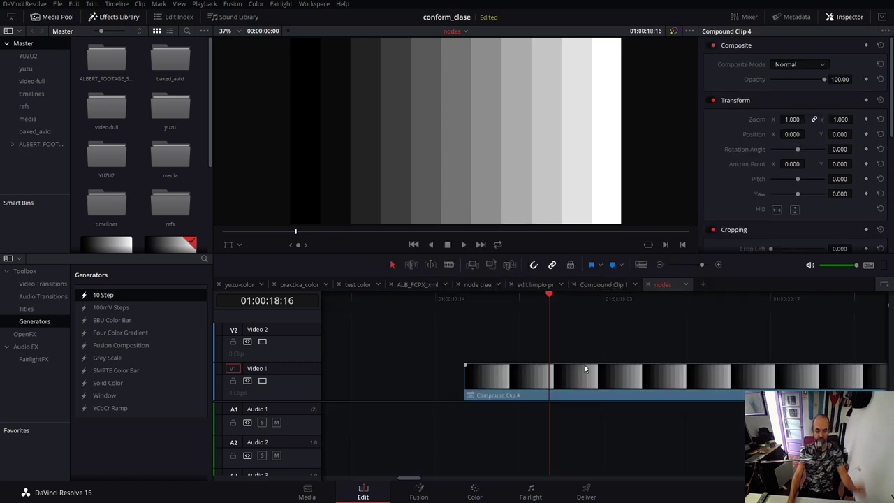
click(574, 301)
key(Left)
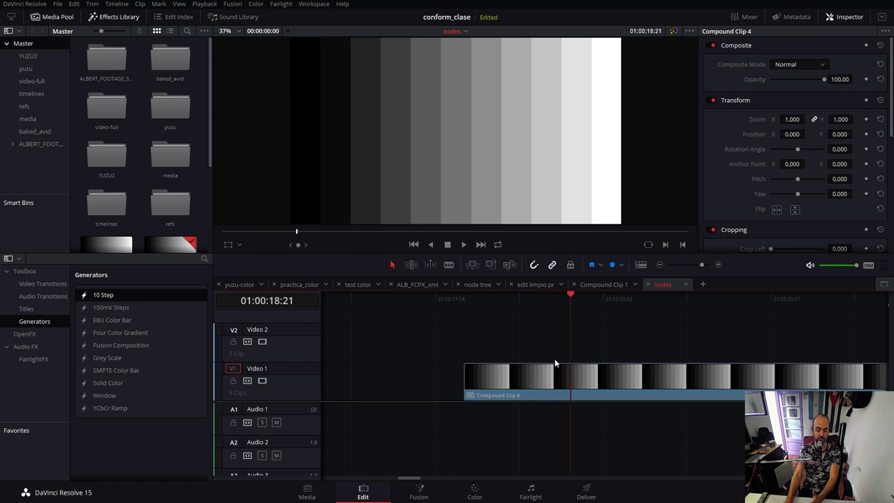
On the Color page, darken node 01's master gain, then add serial node 02 with a green gain tint
click(476, 491)
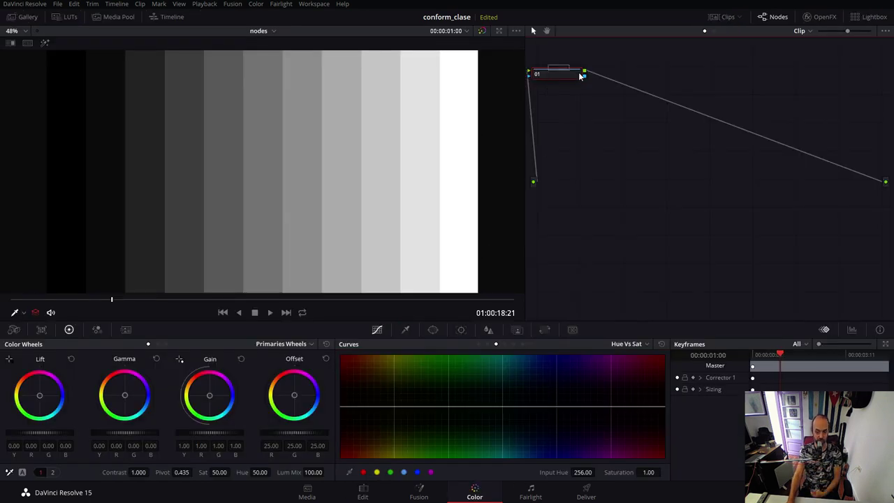
drag(553, 74, 581, 81)
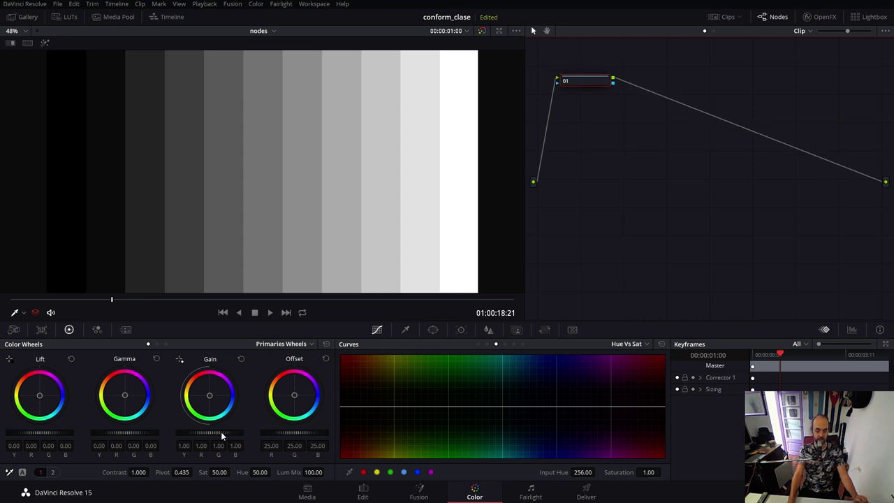
drag(220, 431, 182, 432)
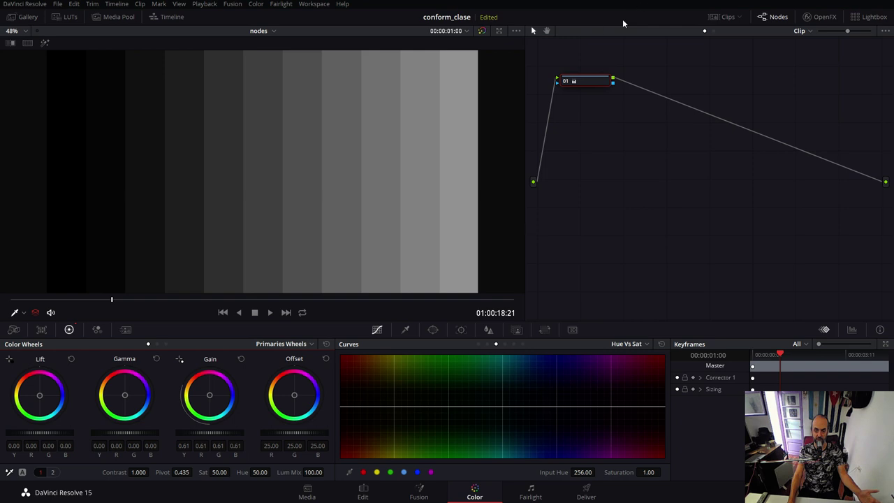
key(alt+s)
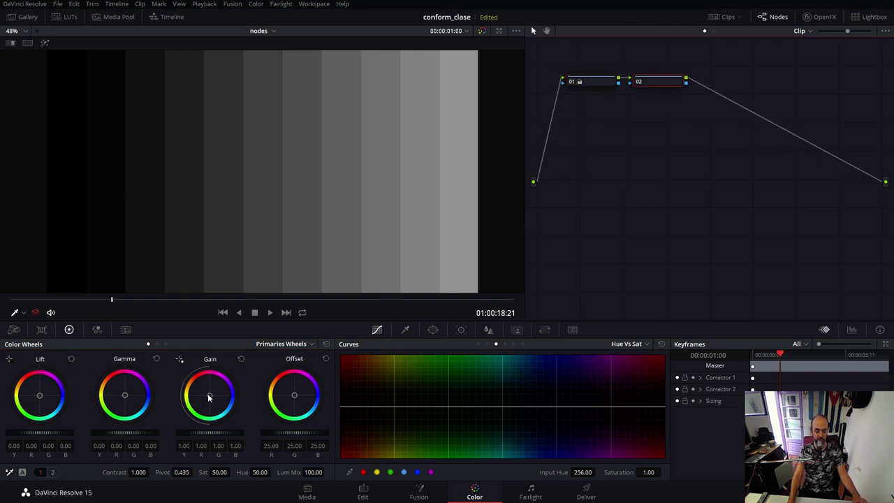
drag(209, 397, 205, 396)
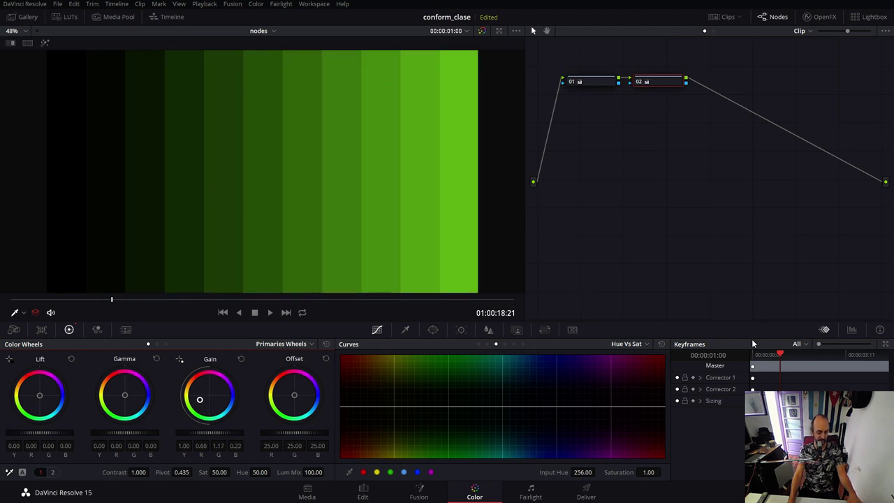
Show the floating scopes window with waveform and vectorscope
key(ctrl+shift+w)
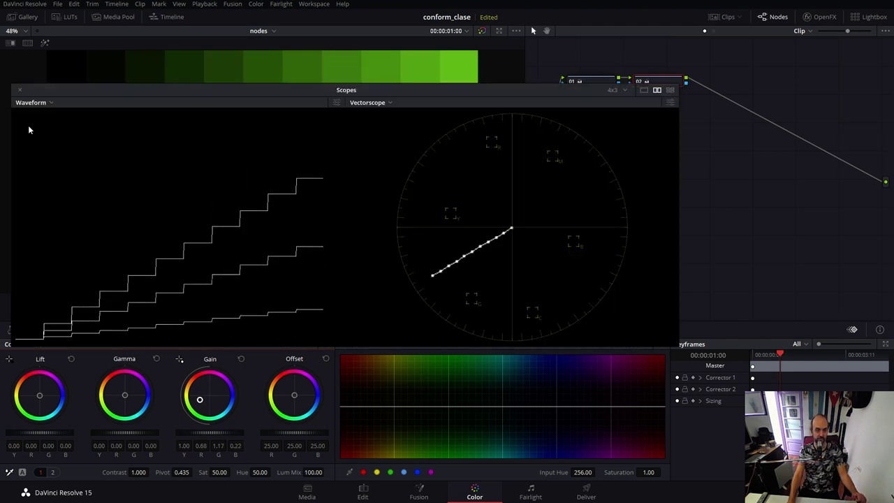
click(337, 102)
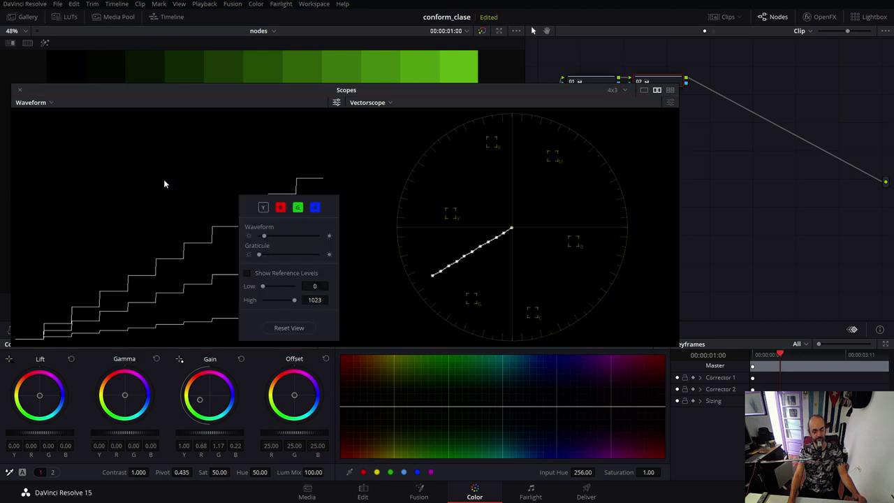
click(169, 154)
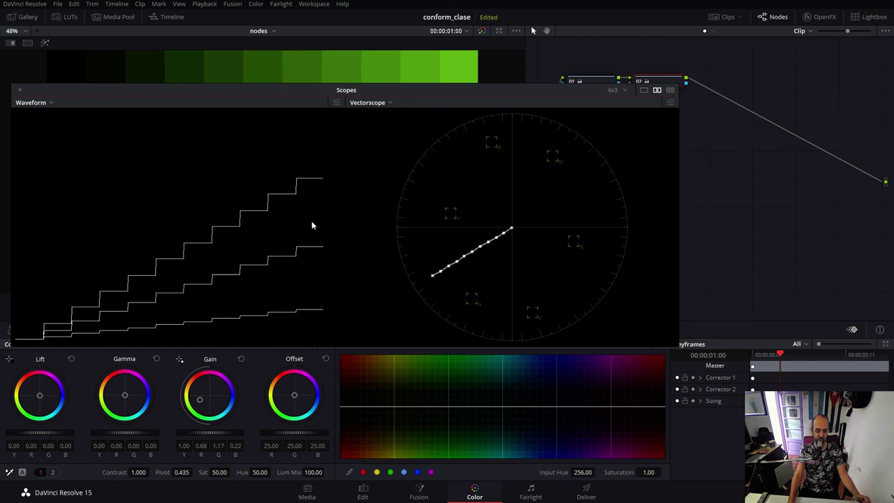
Shift node 02's gain tint toward yellow while watching the scopes
drag(199, 404, 199, 393)
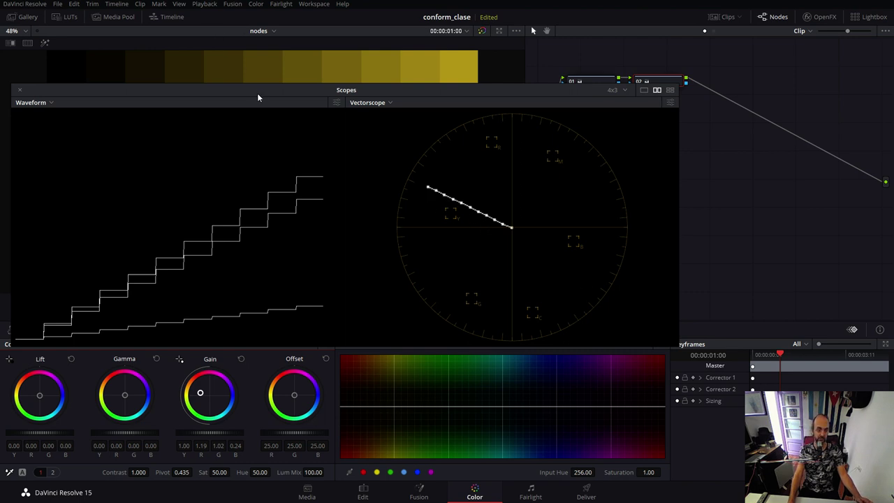
drag(251, 92, 265, 124)
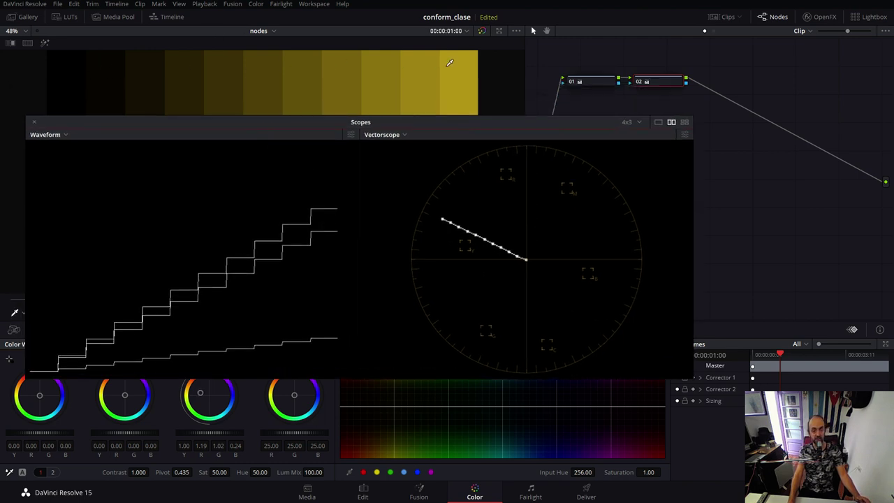
drag(476, 123, 471, 108)
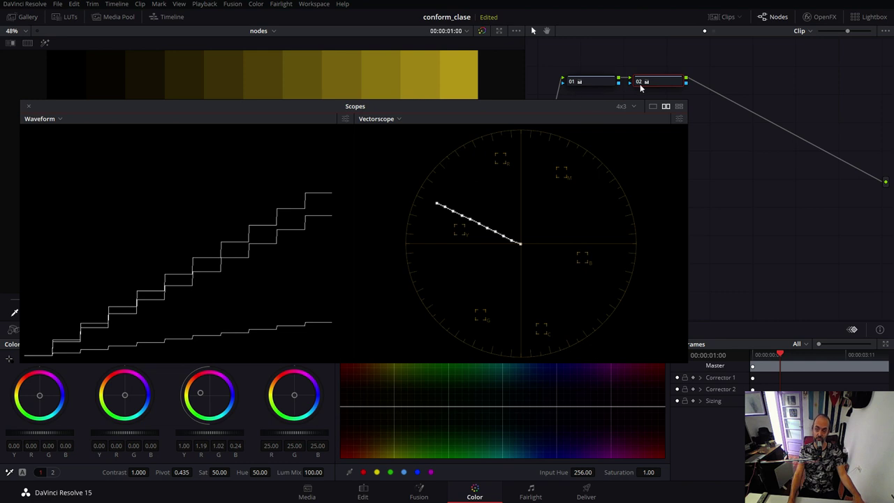
drag(650, 81, 657, 77)
Add serial node 03 and sweep its saturation down, reset to 50, then up toward 100
key(alt+s)
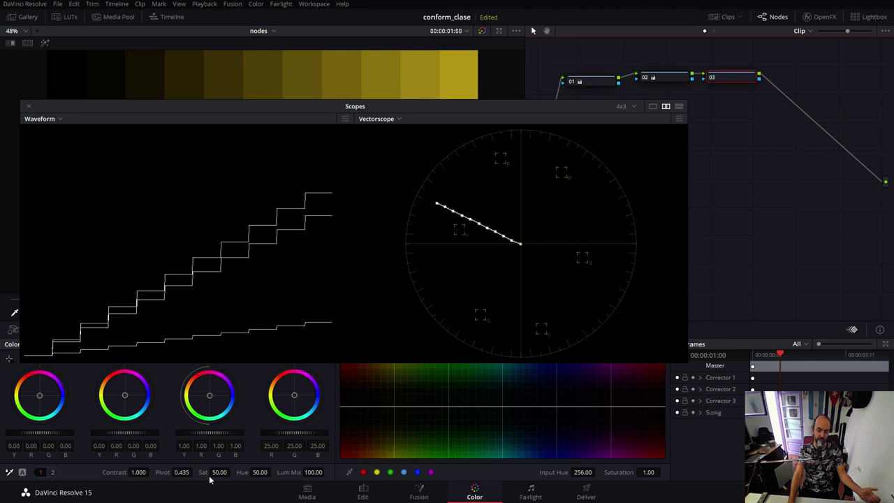
mouse_move(219, 472)
mouse_down()
mouse_move(232, 472)
mouse_move(234, 363)
mouse_up()
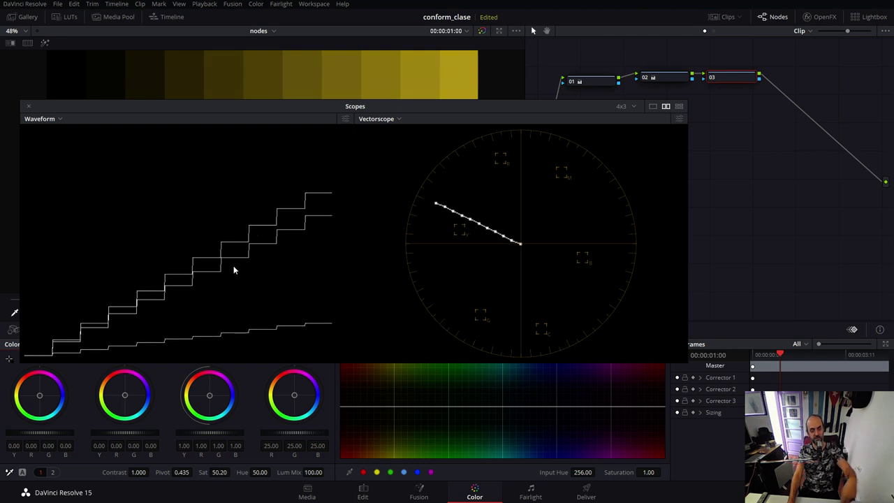
double_click(215, 472)
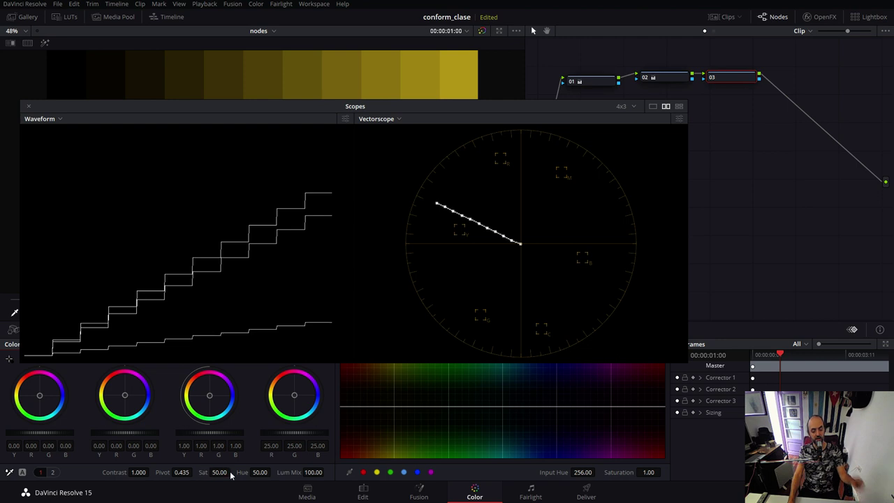
mouse_move(220, 473)
mouse_down()
mouse_move(233, 472)
mouse_move(281, 243)
mouse_up()
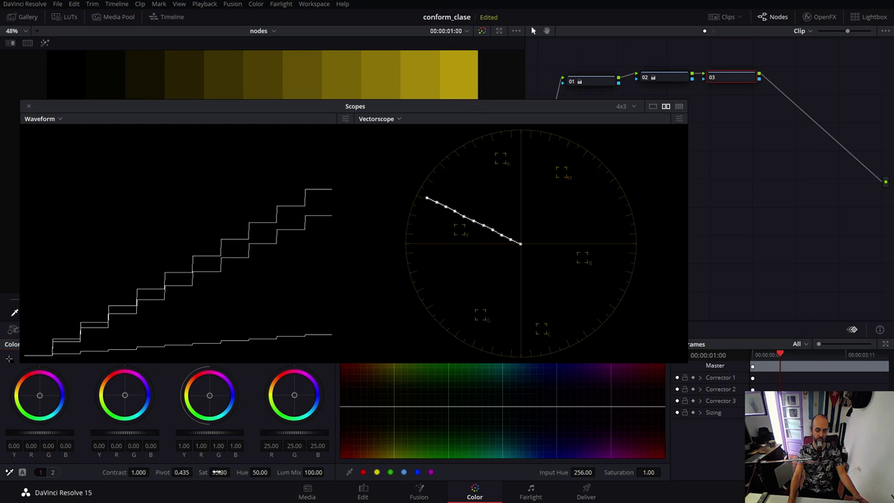
mouse_move(219, 472)
mouse_down()
mouse_move(190, 472)
mouse_move(233, 472)
mouse_up()
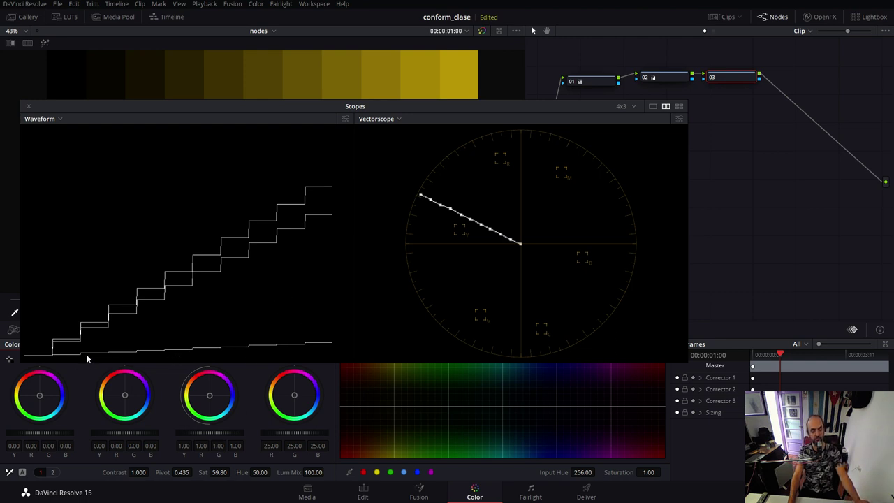
drag(221, 469, 232, 472)
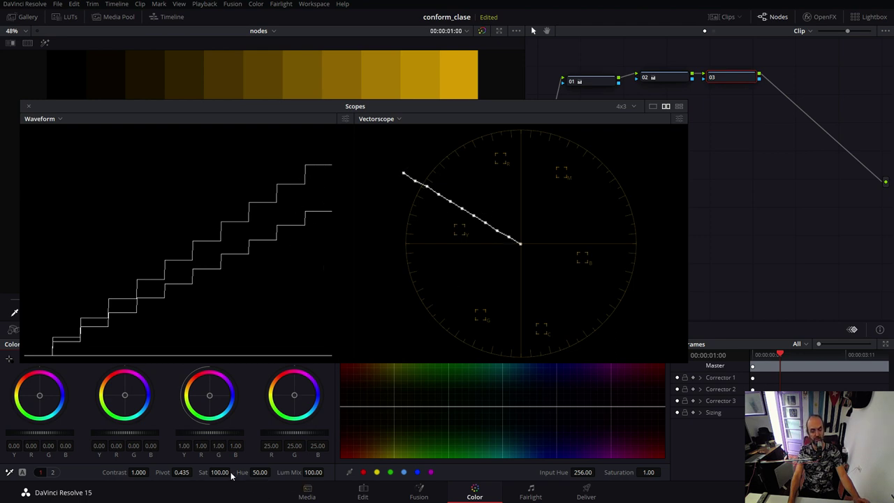
Keep node 03's saturation near 100 and push node 02's gain tint toward green
mouse_move(231, 472)
mouse_down()
mouse_move(209, 472)
mouse_move(251, 473)
mouse_up()
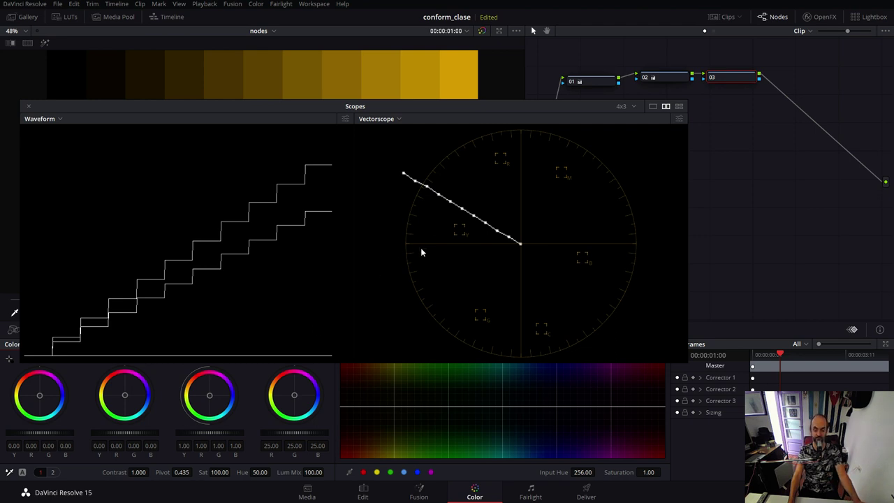
click(664, 78)
mouse_move(222, 393)
mouse_down()
mouse_move(227, 399)
mouse_move(208, 400)
mouse_up()
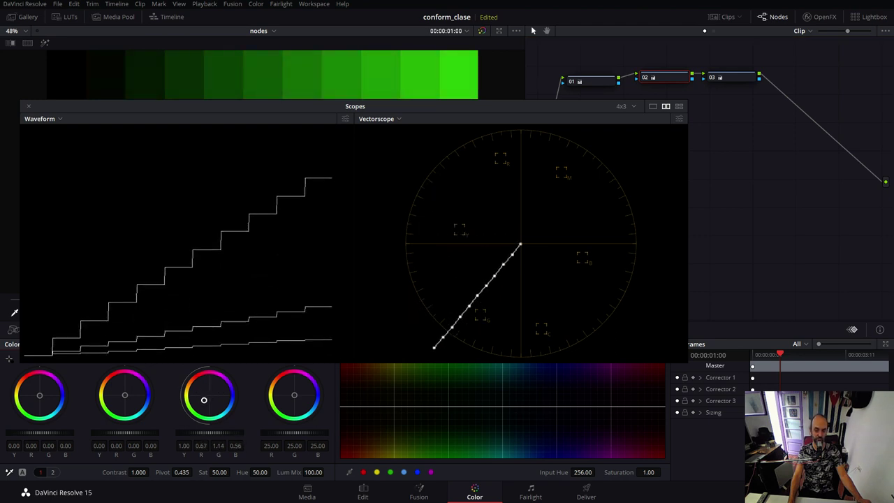
Reset node 03's saturation, retweak node 02's tint, then set node 03 saturation to about 67
click(752, 79)
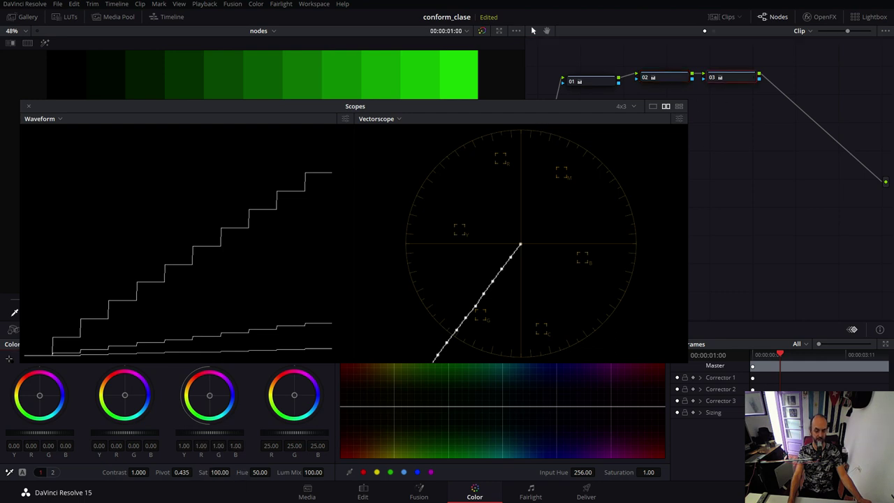
double_click(204, 472)
click(672, 78)
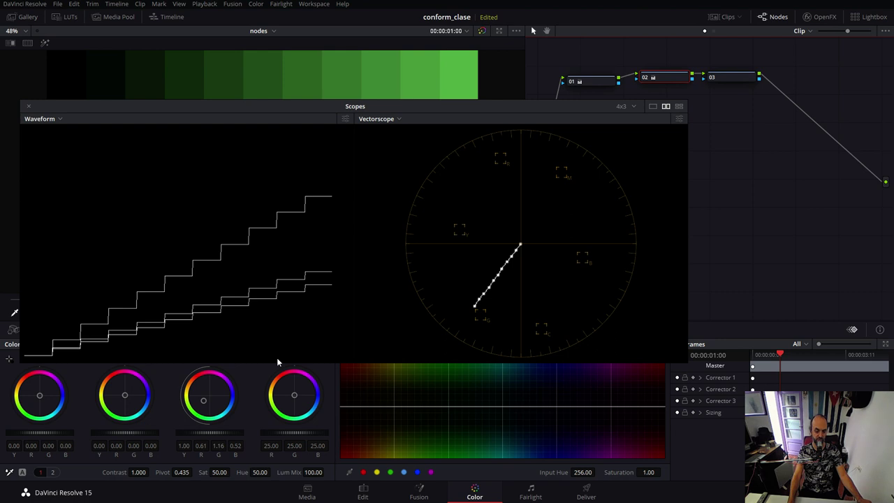
drag(206, 397, 193, 400)
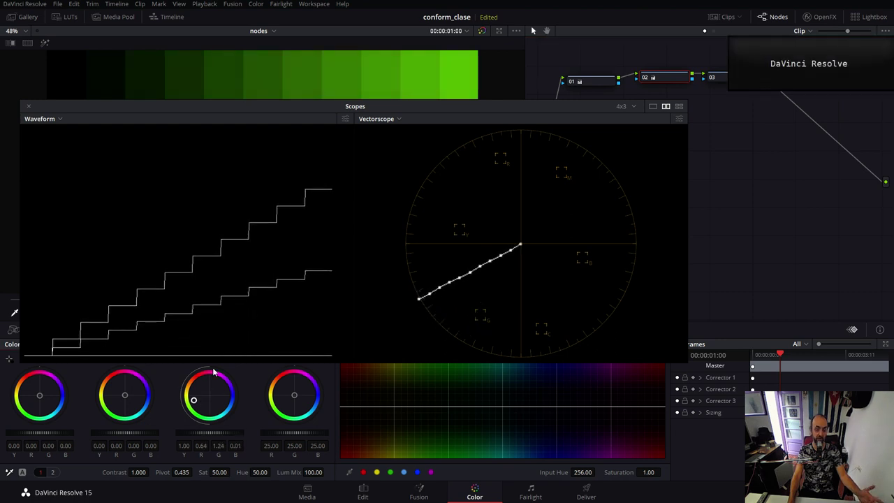
click(722, 77)
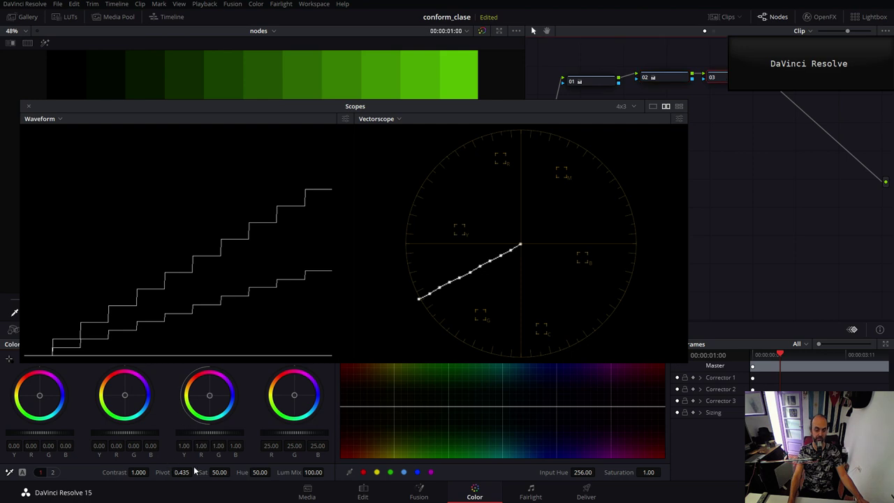
mouse_move(197, 472)
mouse_down()
mouse_move(186, 472)
mouse_move(219, 472)
mouse_up()
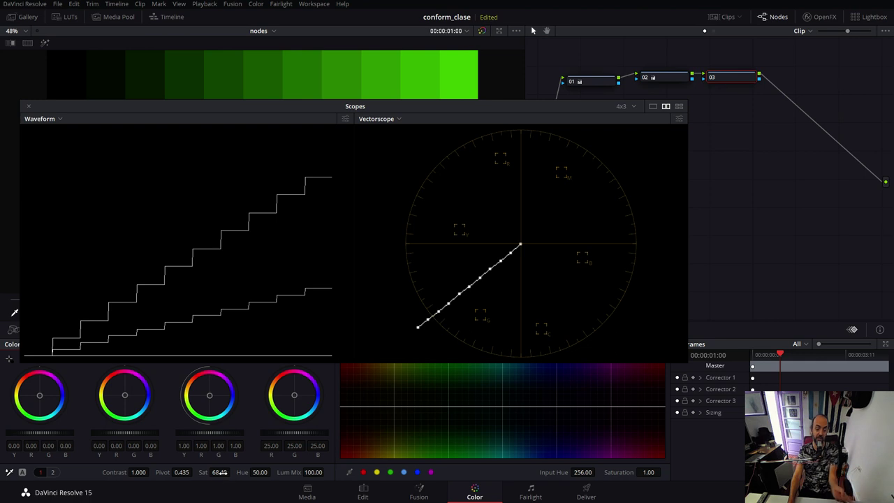
Sweep node 03's saturation from about 59 up to 100, settling at 70
drag(219, 472, 232, 472)
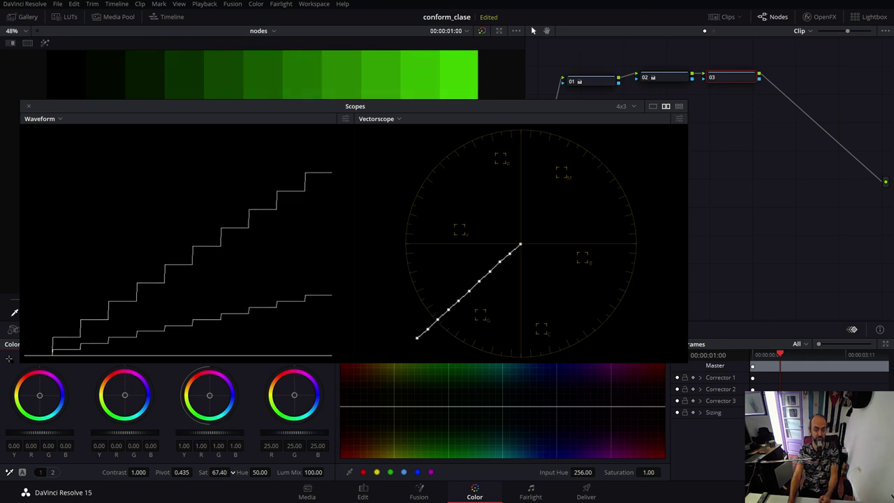
scroll(232, 473, down, 3)
scroll(232, 473, down, 2)
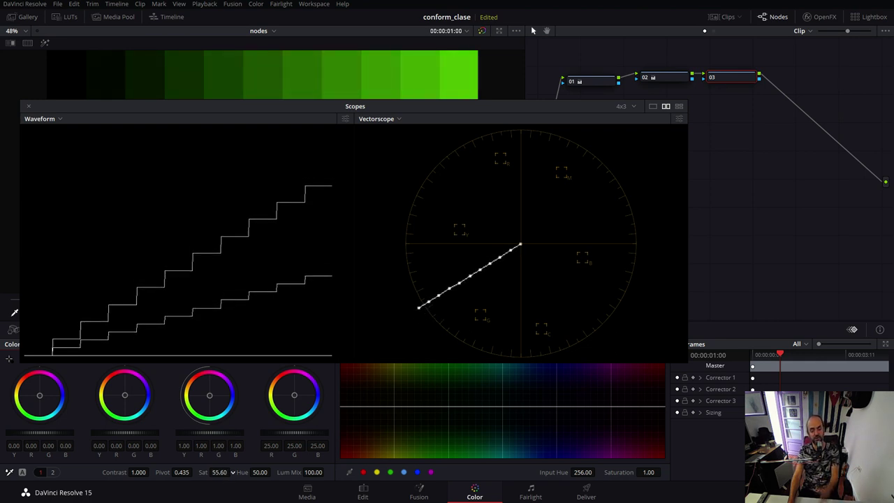
scroll(233, 472, down, 2)
scroll(233, 472, down, 3)
scroll(232, 472, up, 5)
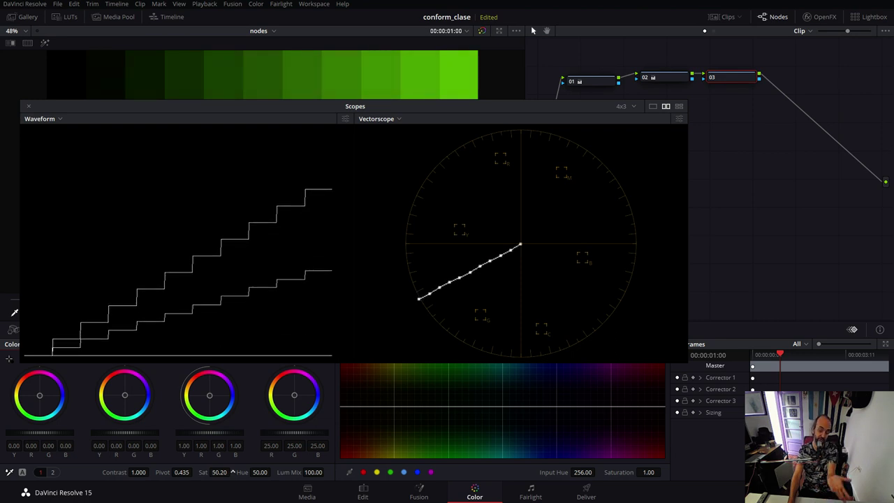
scroll(232, 472, up, 2)
scroll(233, 472, up, 1)
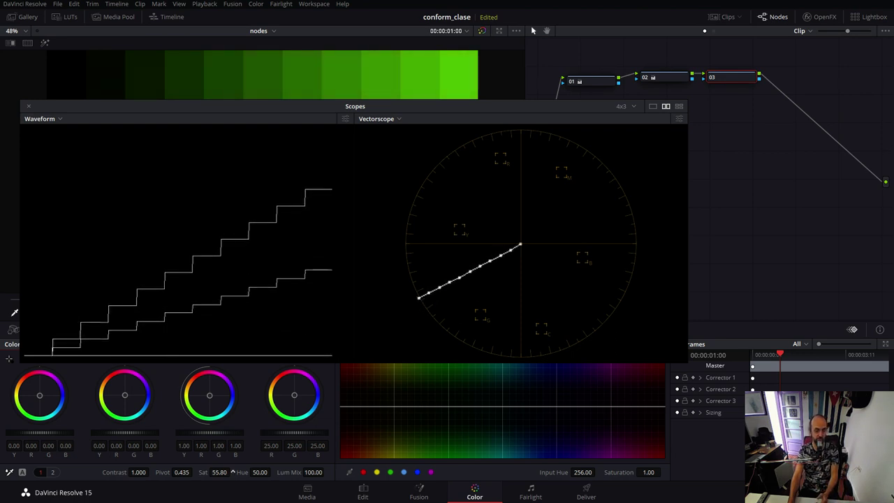
scroll(233, 472, up, 2)
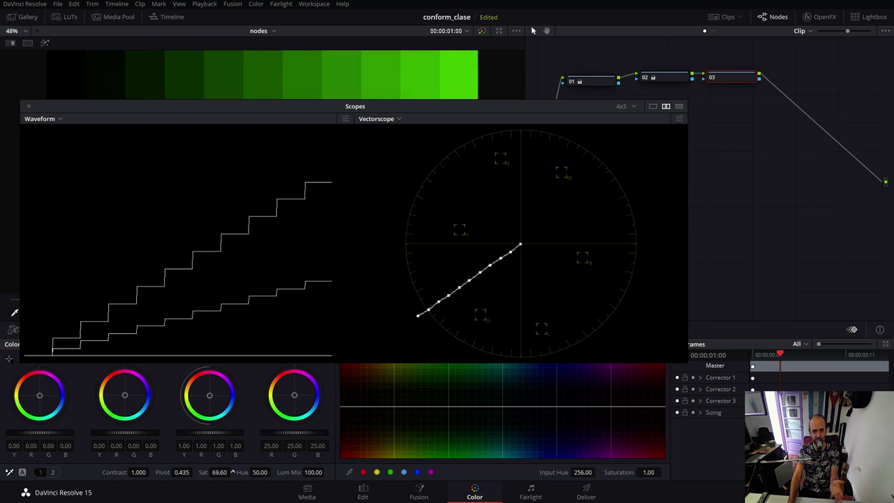
scroll(219, 472, up, 3)
scroll(219, 472, down, 2)
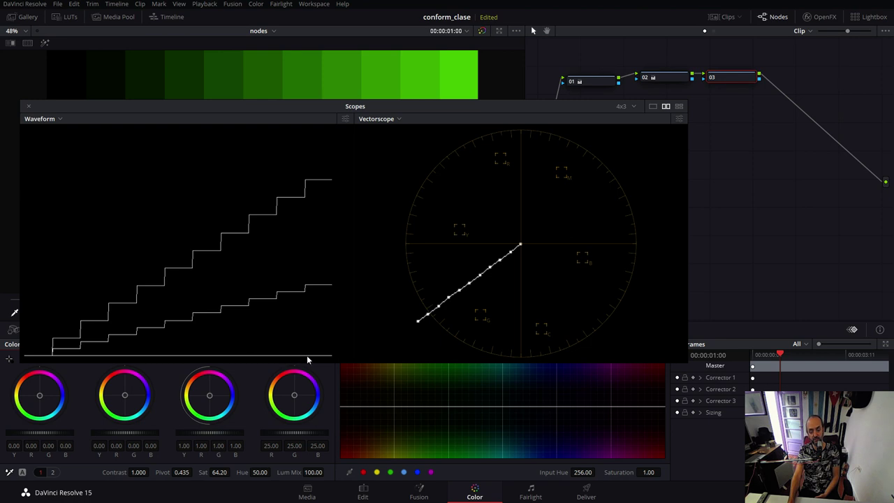
drag(221, 471, 235, 472)
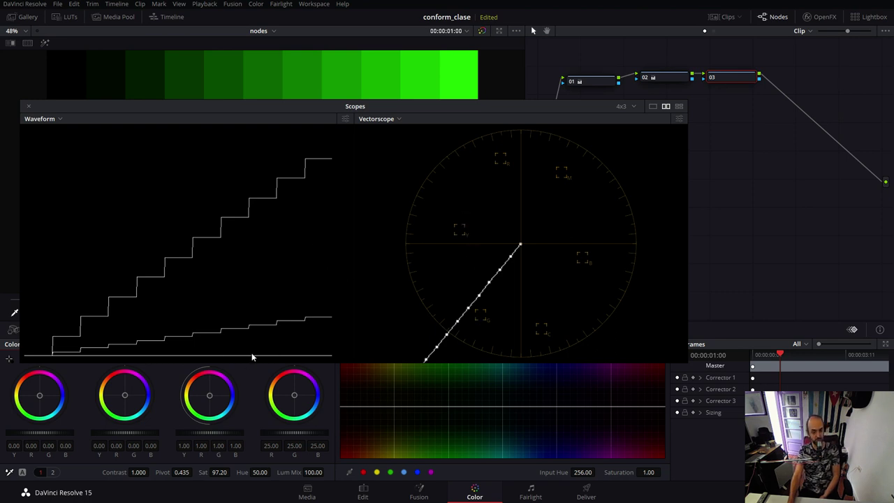
mouse_move(219, 472)
mouse_down()
mouse_move(232, 472)
mouse_move(213, 472)
mouse_move(220, 483)
mouse_up()
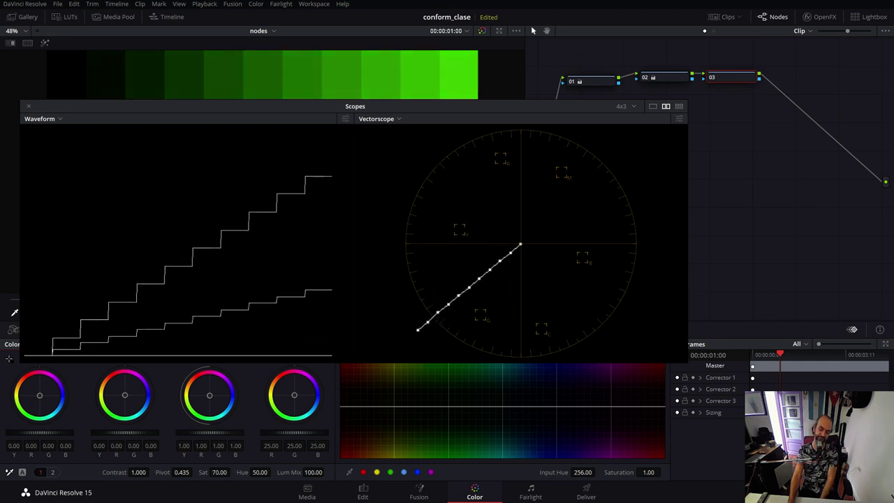
Reset node 03's saturation to 50, lower Color Boost to about 54, then raise saturation to about 63
double_click(200, 472)
click(52, 474)
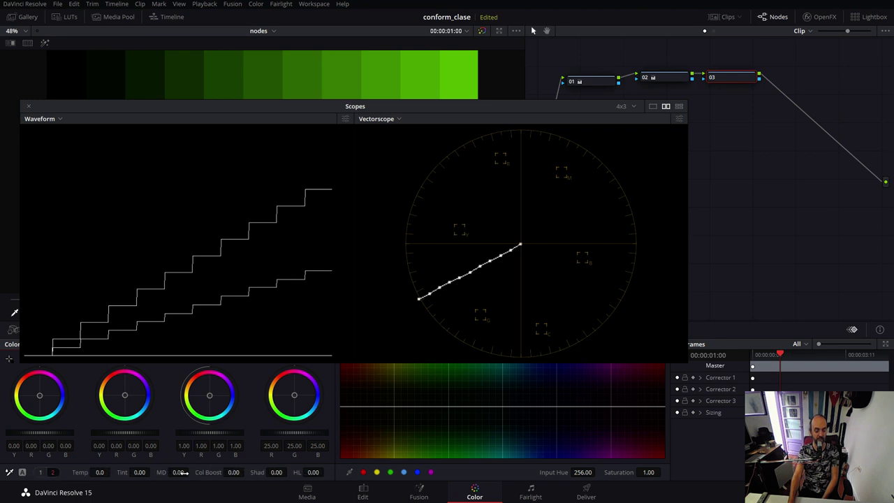
mouse_move(234, 472)
mouse_down()
mouse_move(246, 472)
mouse_move(222, 258)
mouse_up()
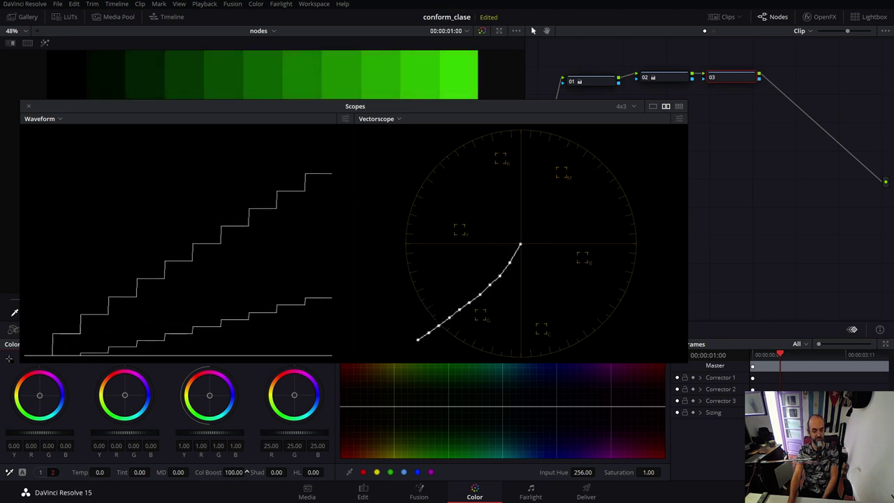
drag(245, 472, 167, 491)
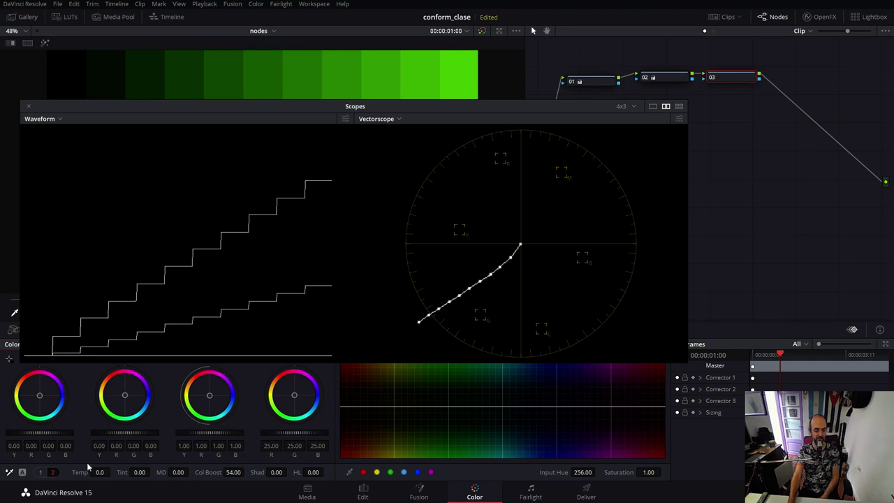
click(40, 472)
drag(218, 473, 241, 472)
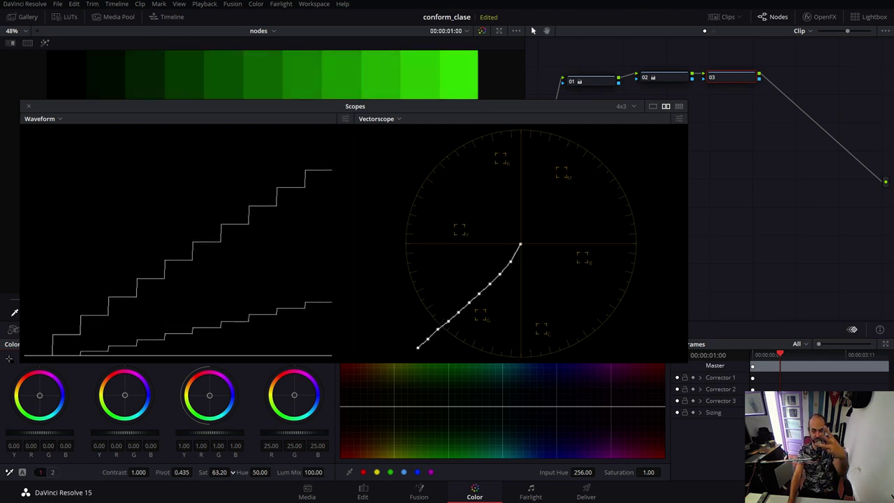
Sweep Color Boost between low and maximum, reset it to 0, and add serial node 04
click(52, 472)
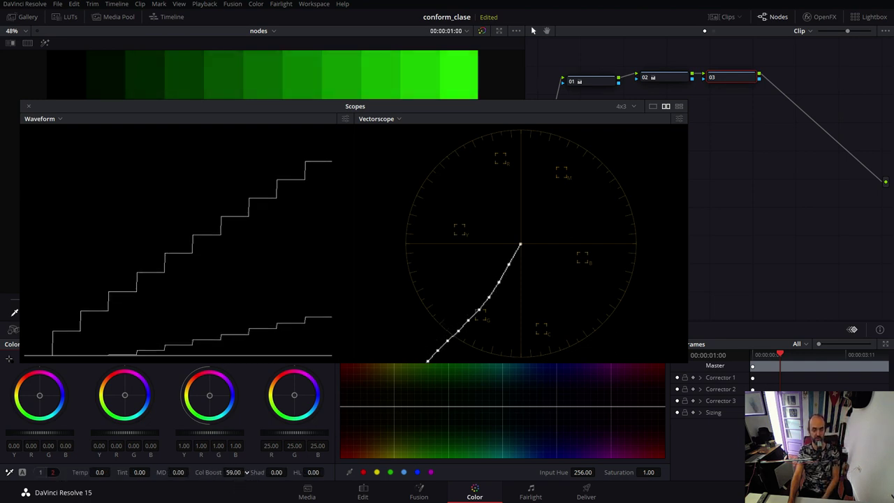
mouse_move(246, 472)
mouse_down()
mouse_move(237, 472)
mouse_move(246, 472)
mouse_up()
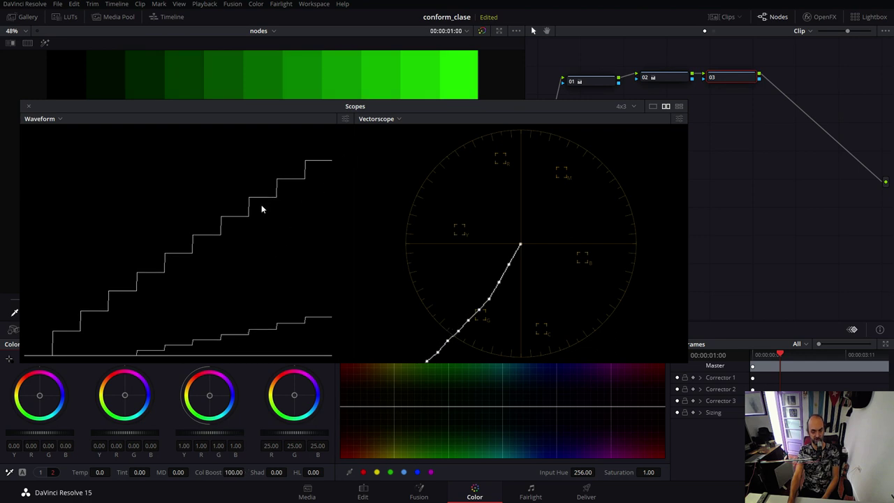
double_click(220, 472)
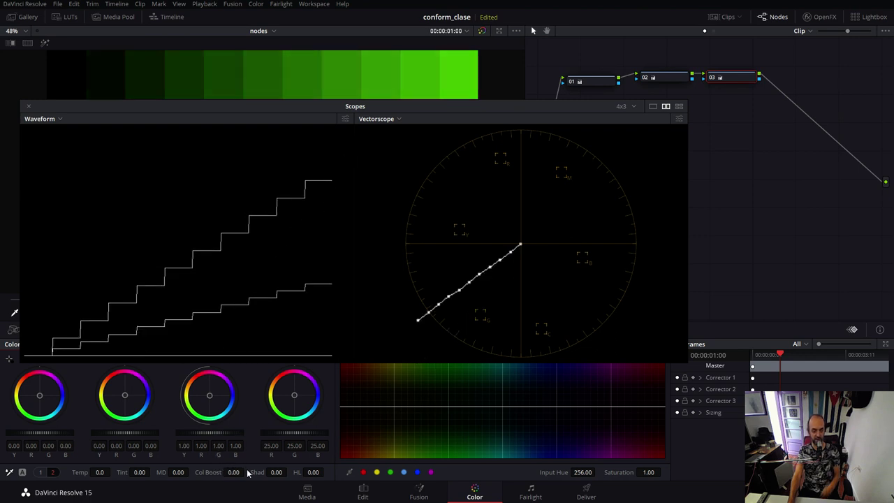
drag(233, 473, 248, 472)
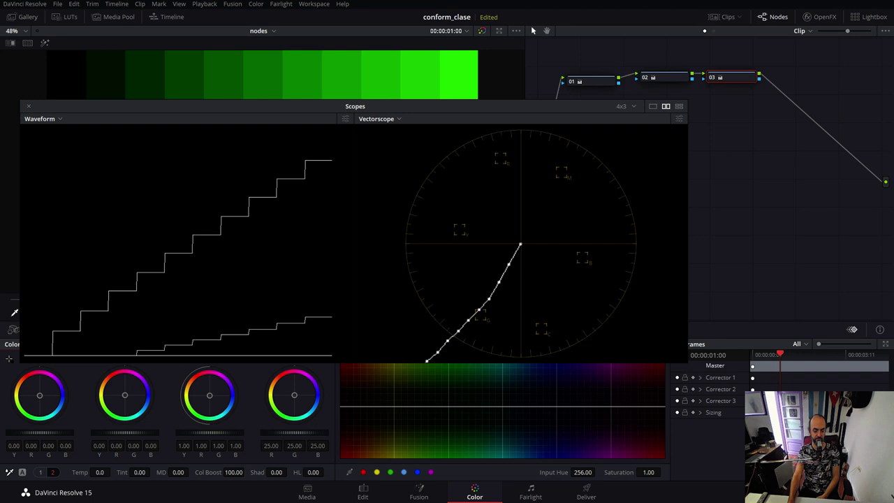
key(ctrl+z)
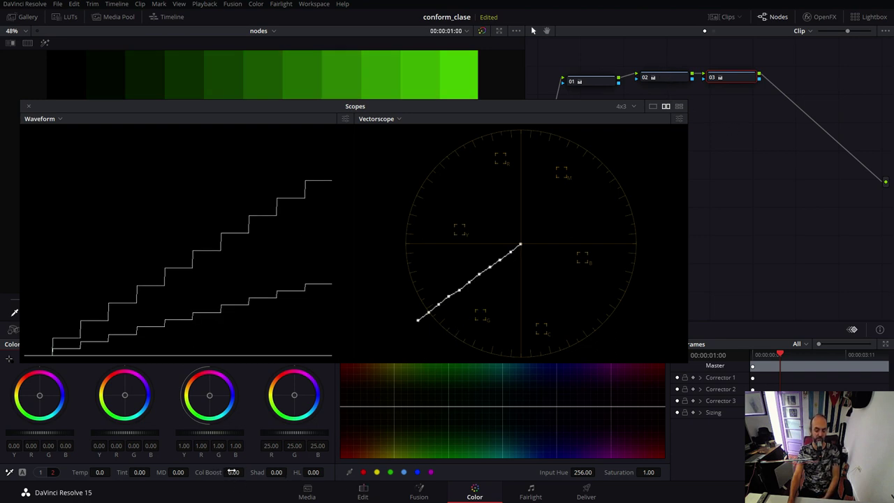
drag(233, 472, 245, 472)
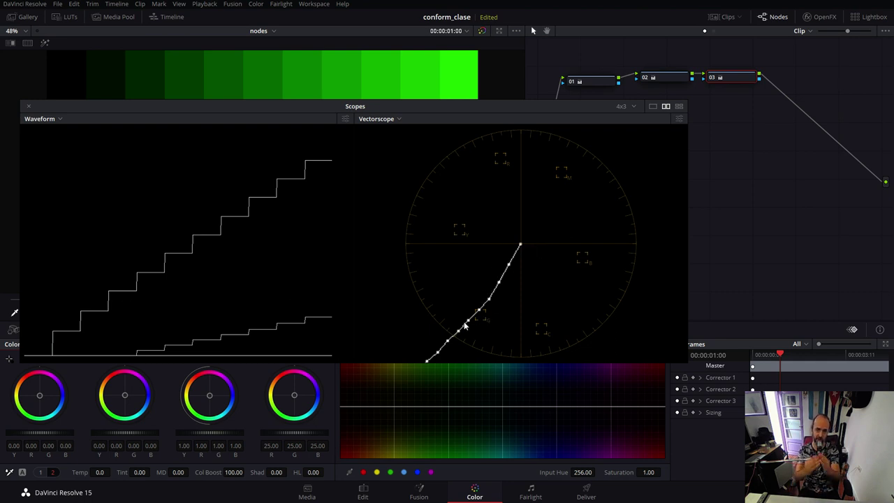
double_click(213, 472)
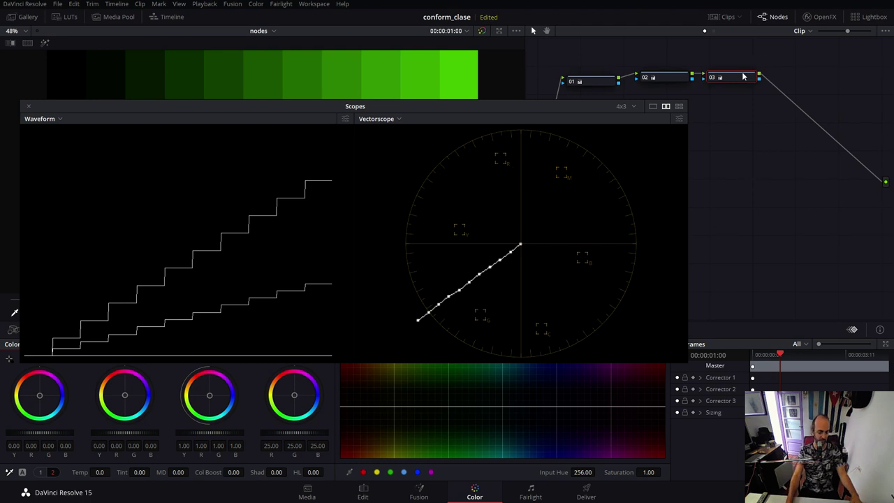
key(alt+s)
Set node 04's color space to Y'UV and turn off its Channel 1
drag(791, 87, 791, 112)
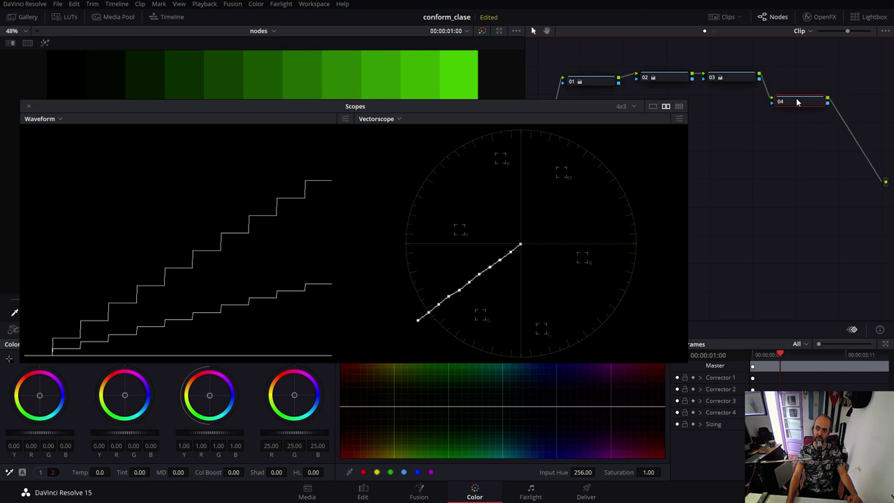
right_click(797, 102)
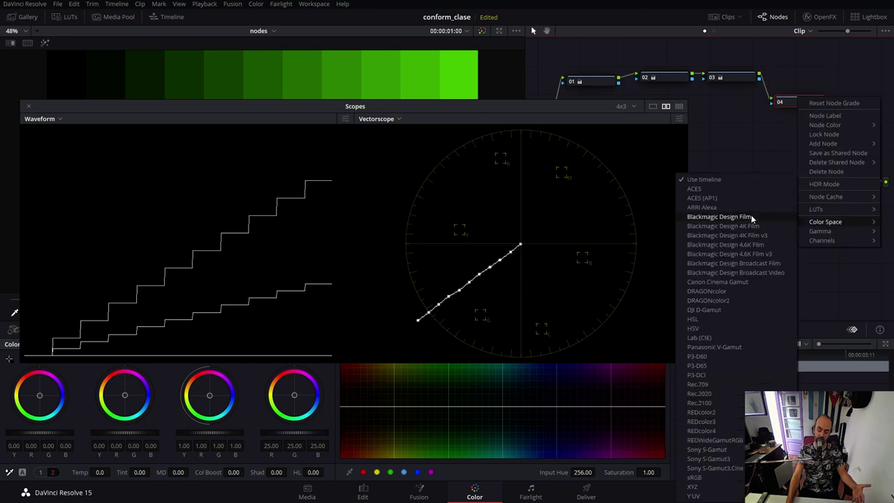
mouse_move(825, 222)
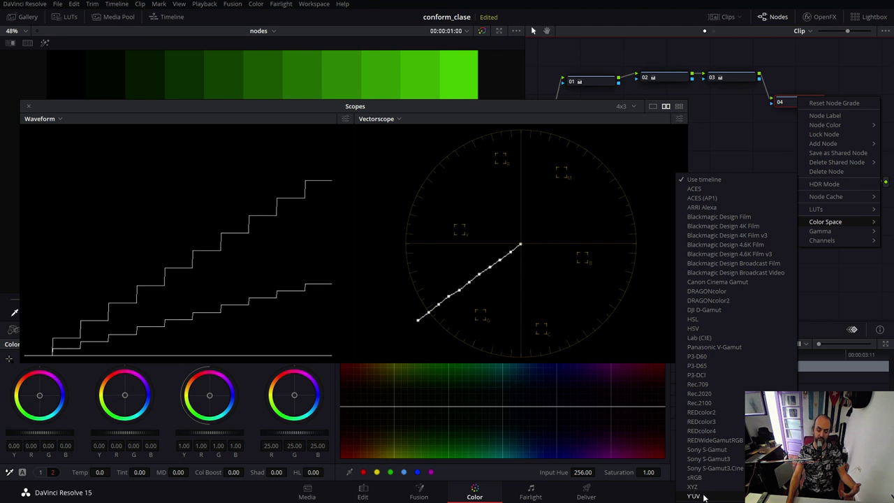
click(704, 496)
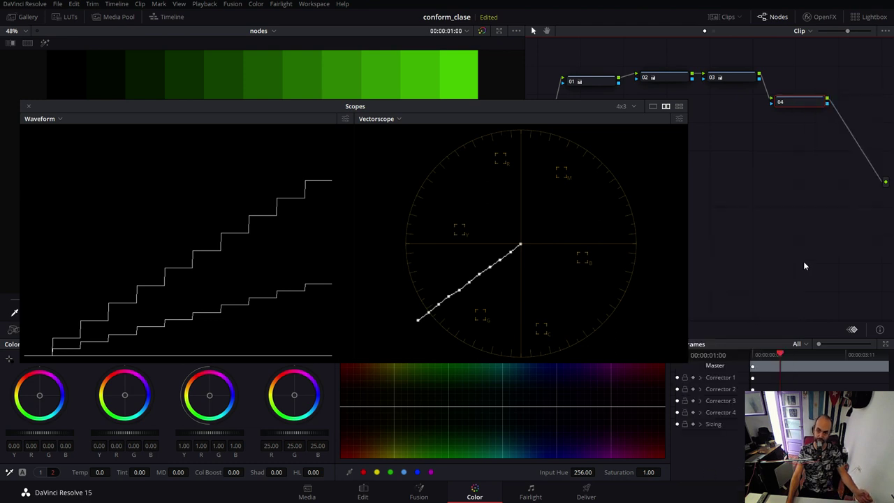
right_click(800, 104)
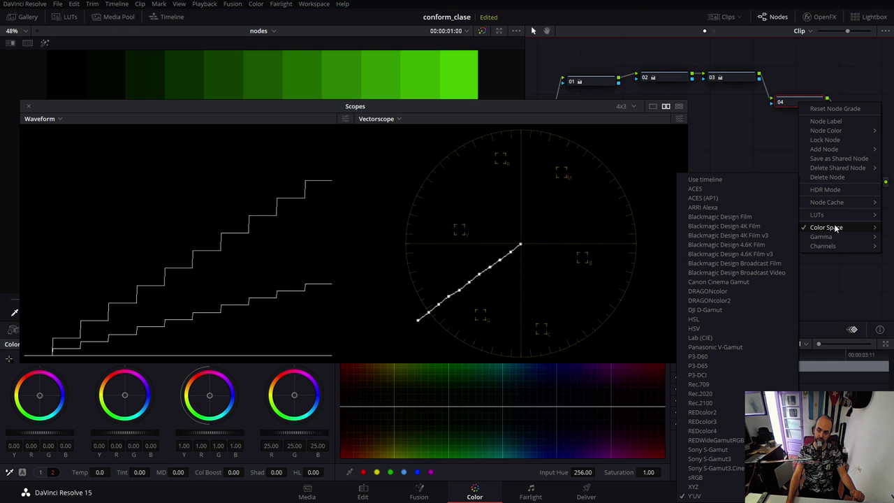
mouse_move(822, 245)
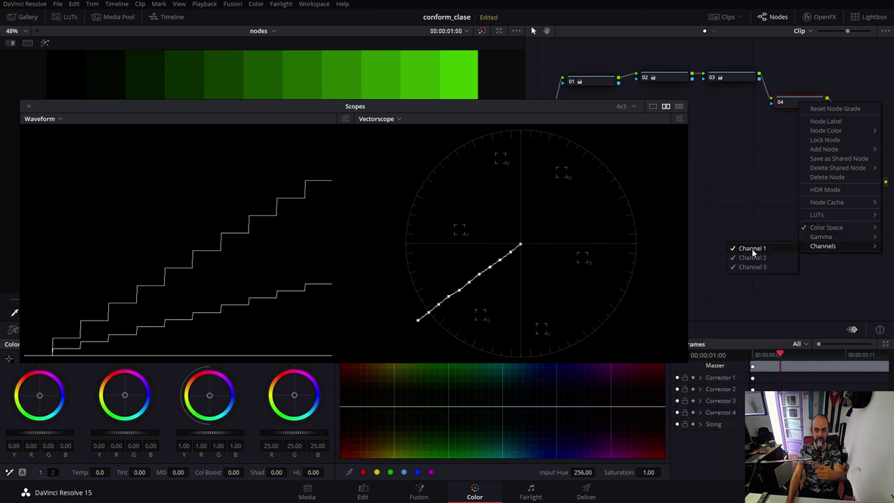
click(753, 250)
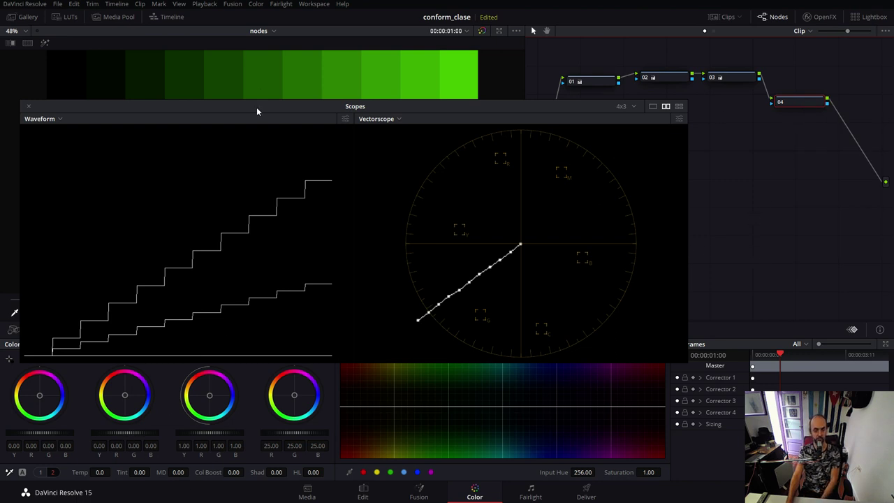
Raise node 04's master gain to about 1.14, pull it back, then reset gain to neutral
drag(257, 110, 250, 84)
drag(201, 438, 216, 438)
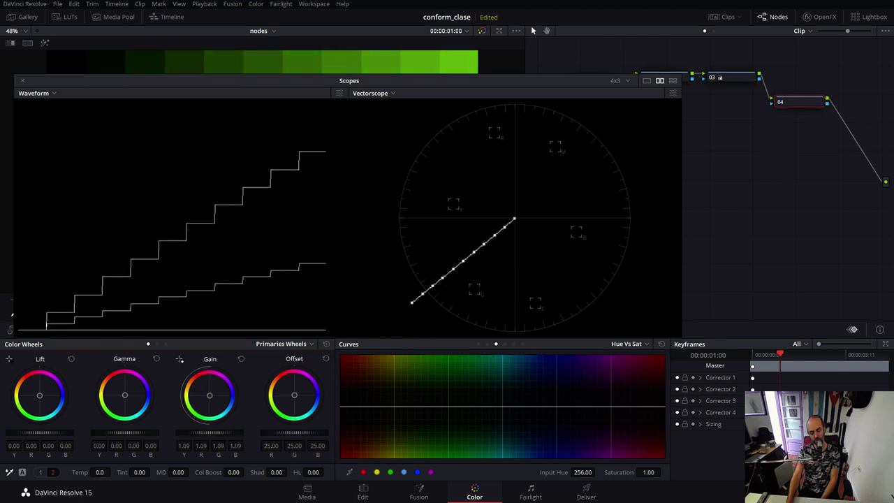
mouse_move(216, 438)
mouse_down()
mouse_move(182, 437)
mouse_move(213, 438)
mouse_up()
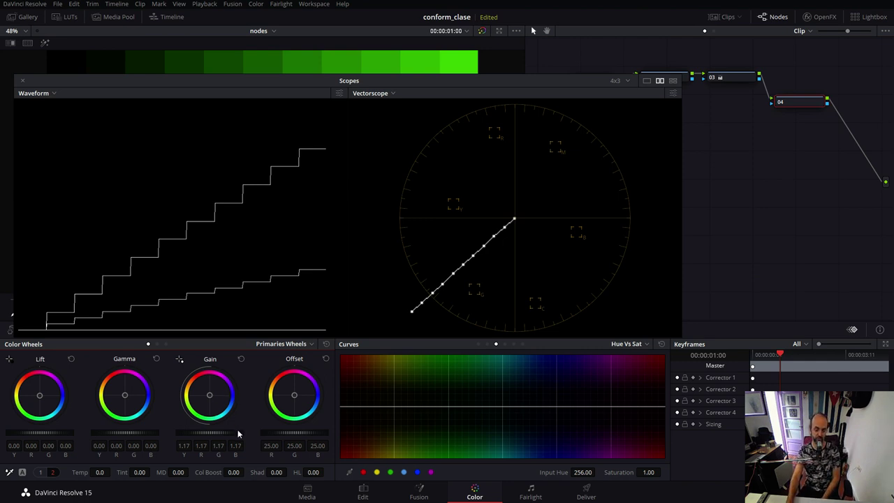
click(241, 358)
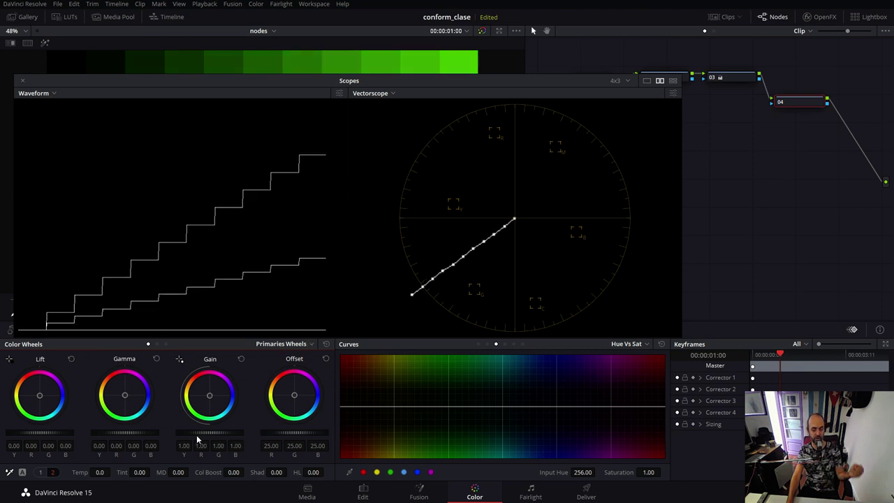
Raise node 04's gain again and test gamma on the scopes, then reset gamma to neutral
drag(209, 432, 231, 432)
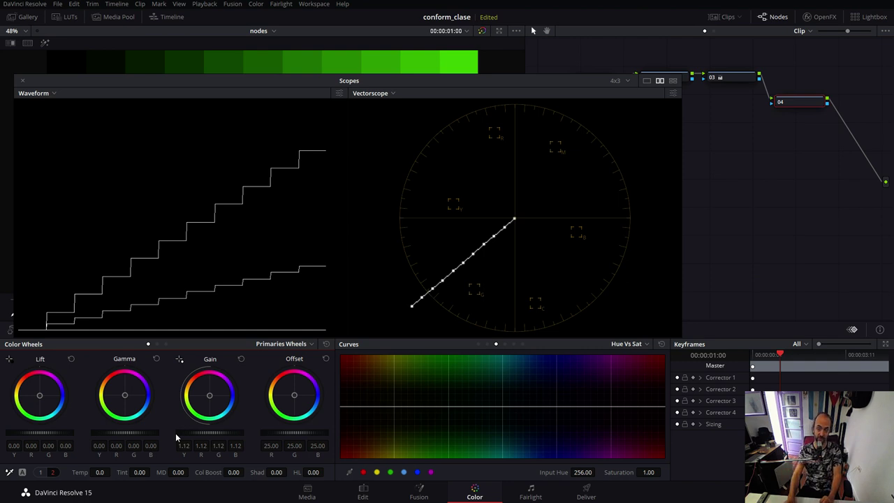
drag(176, 433, 206, 433)
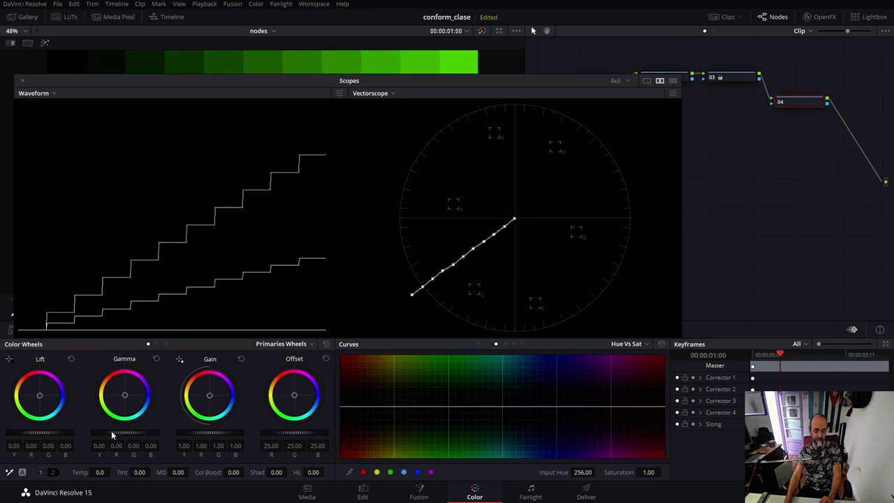
drag(111, 435, 116, 335)
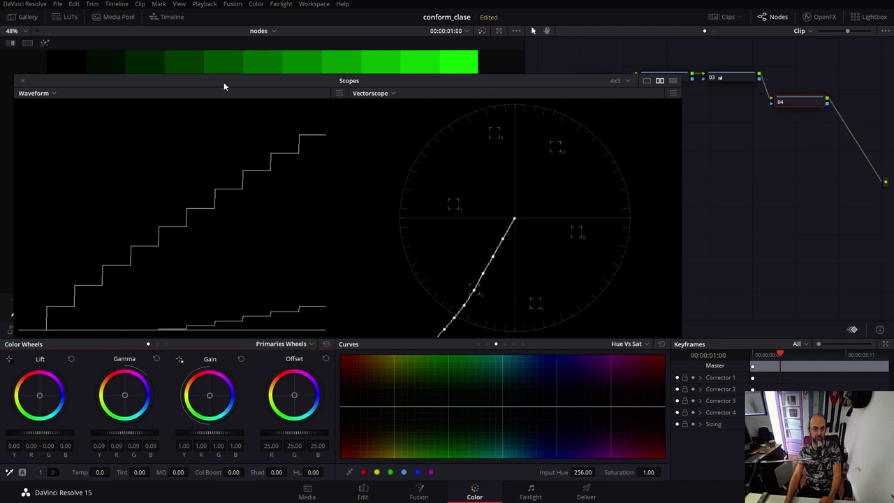
drag(225, 83, 233, 113)
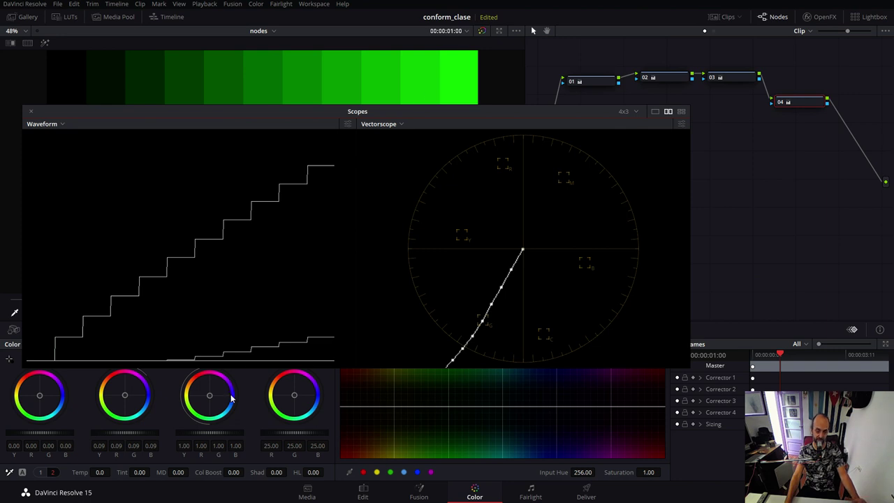
drag(217, 119, 210, 99)
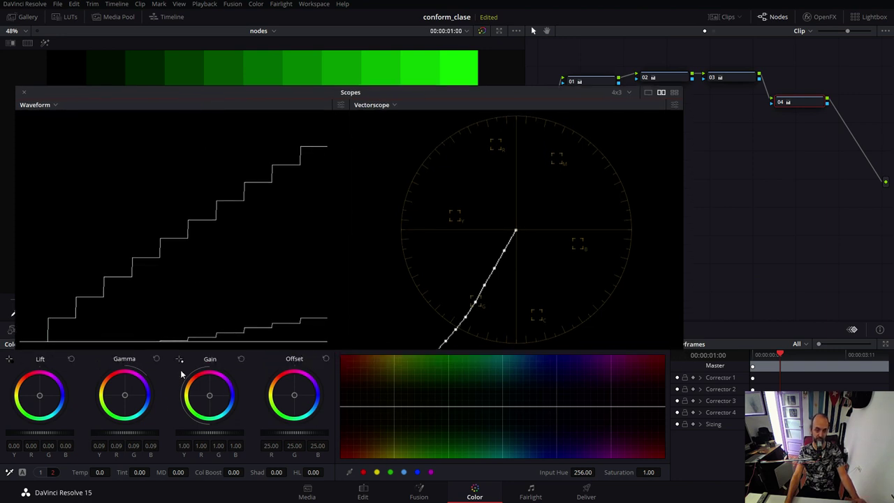
click(156, 359)
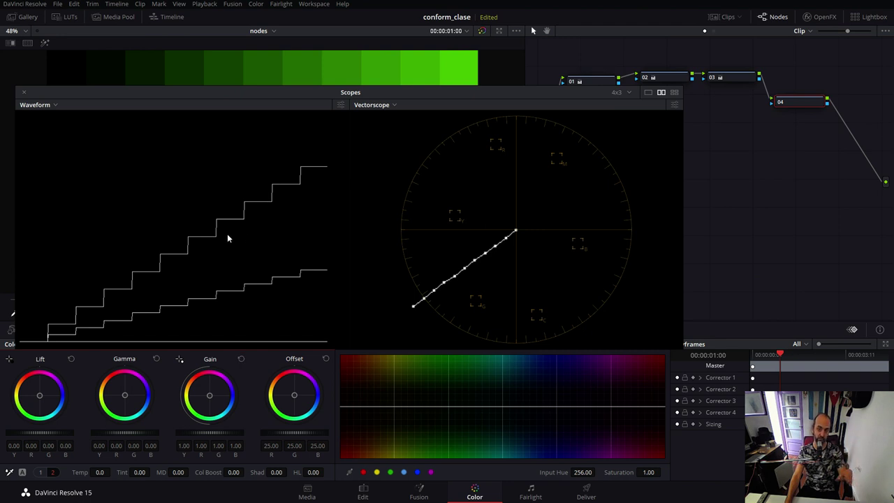
Pull node 02's green gain toward neutral for an olive tint, and set node 04's gamma to 0.04
click(731, 80)
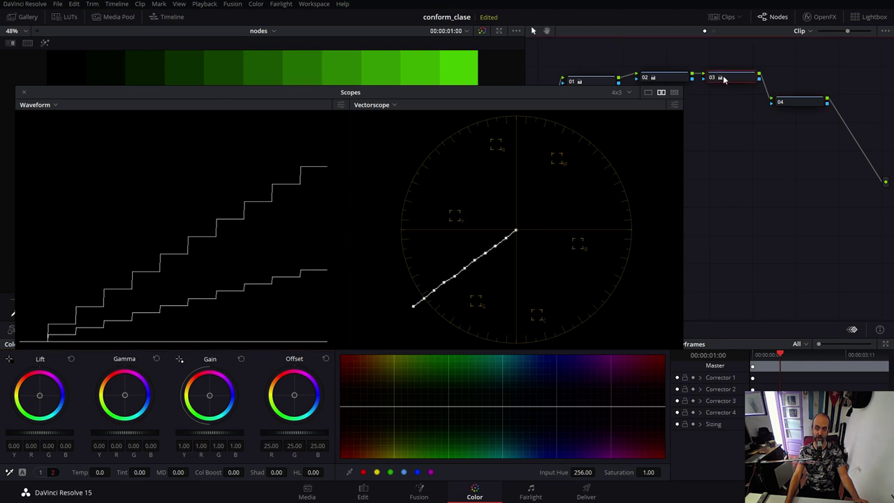
click(664, 78)
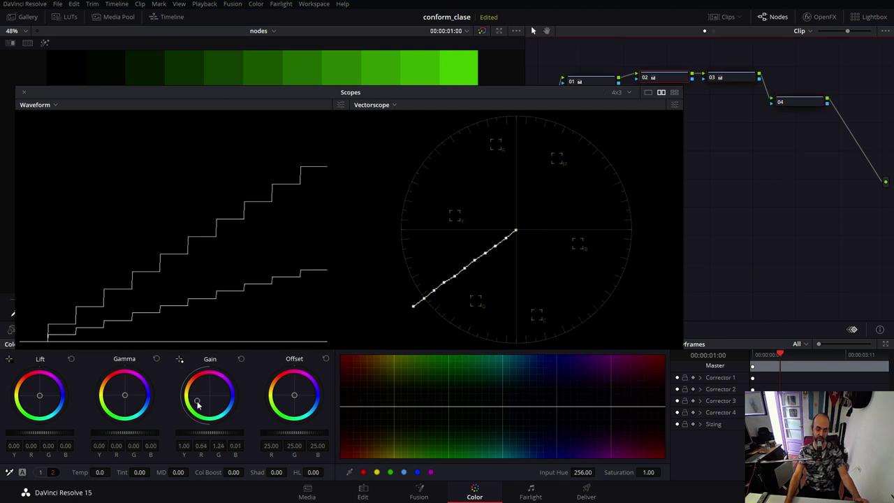
drag(198, 405, 202, 397)
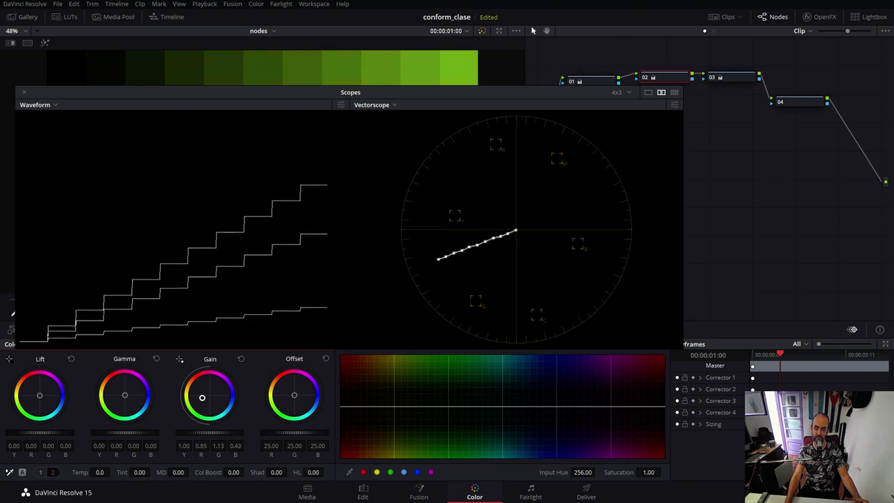
click(808, 104)
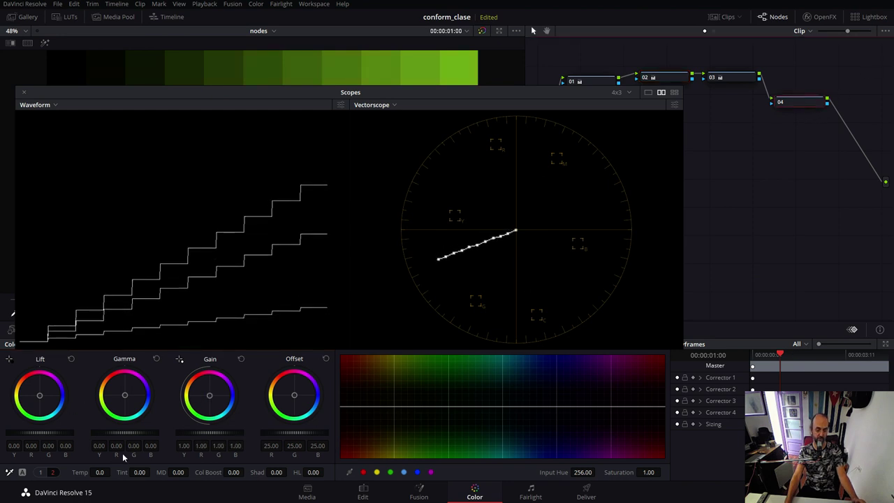
mouse_move(116, 431)
mouse_down()
mouse_move(140, 431)
mouse_move(95, 437)
mouse_up()
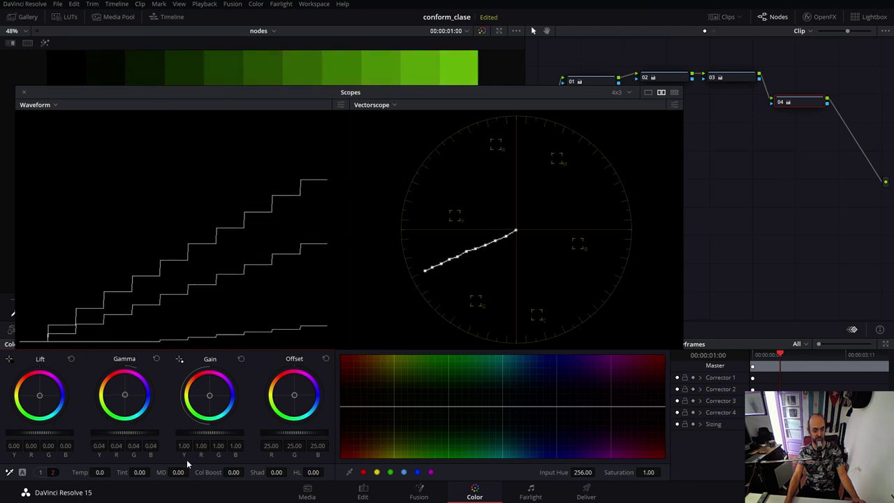
Adjust node 04's master gain to 1.09, keeping its gamma at 0.03
mouse_move(205, 433)
mouse_down()
mouse_move(167, 433)
mouse_move(226, 424)
mouse_up()
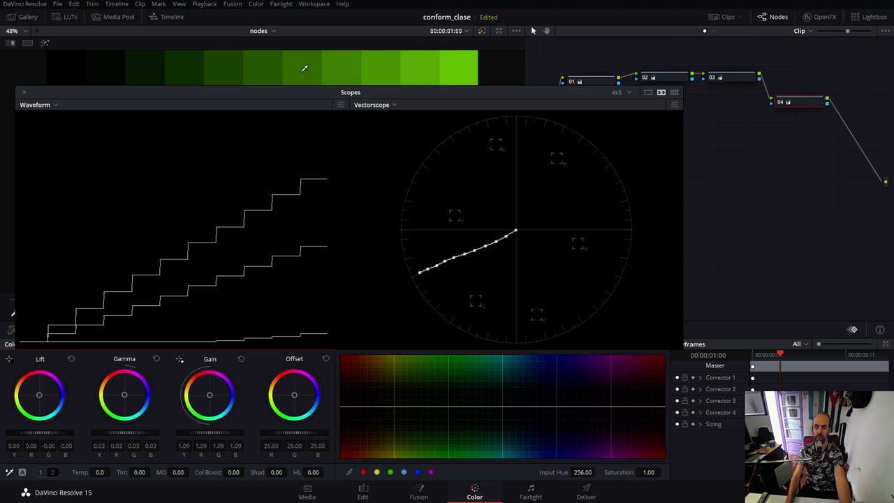
Switch node 04 to the HSL colour space and toggle its Channel 3
right_click(808, 104)
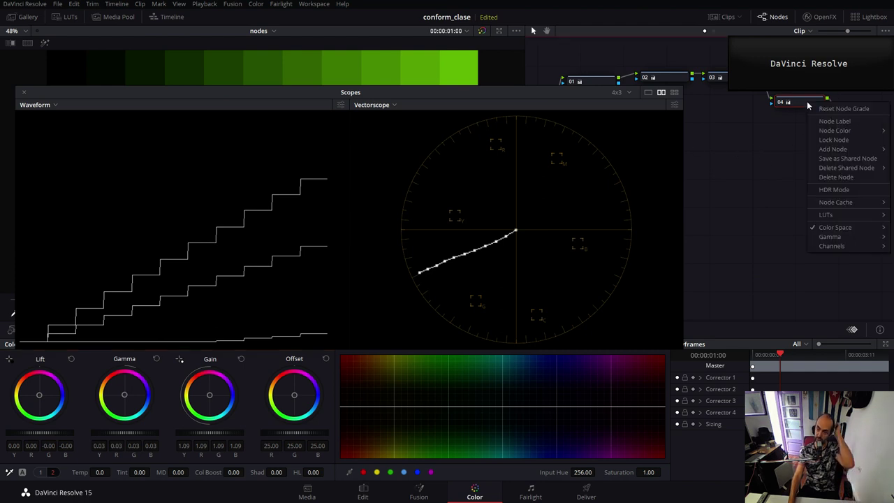
mouse_move(836, 227)
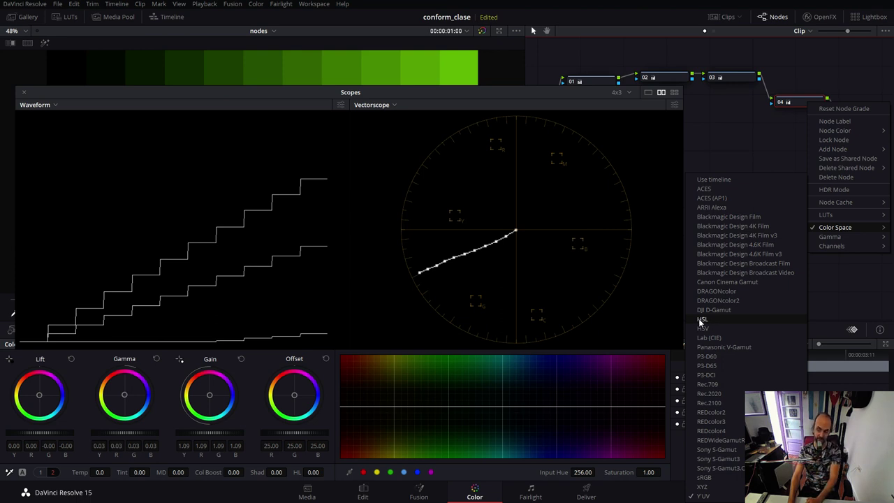
click(707, 320)
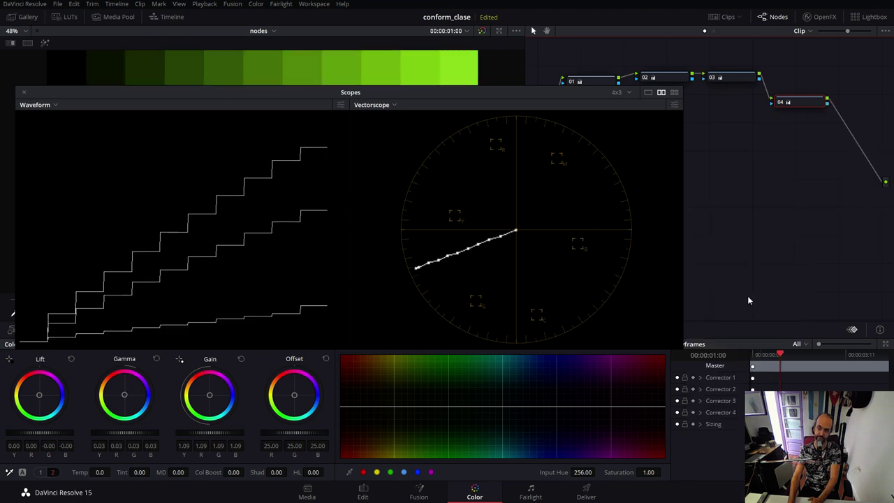
right_click(794, 102)
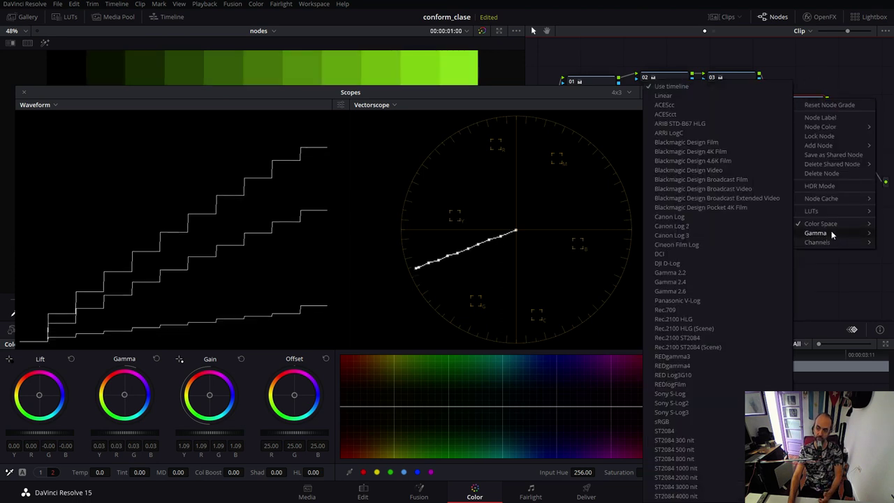
mouse_move(817, 242)
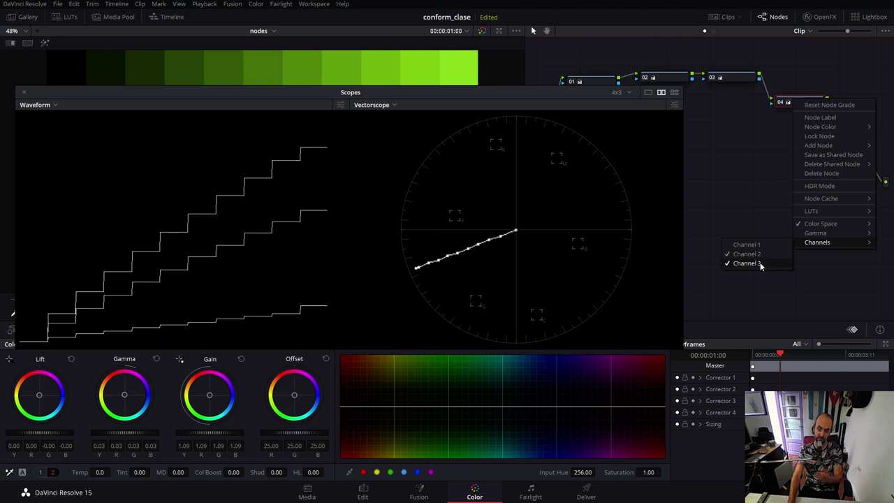
click(760, 263)
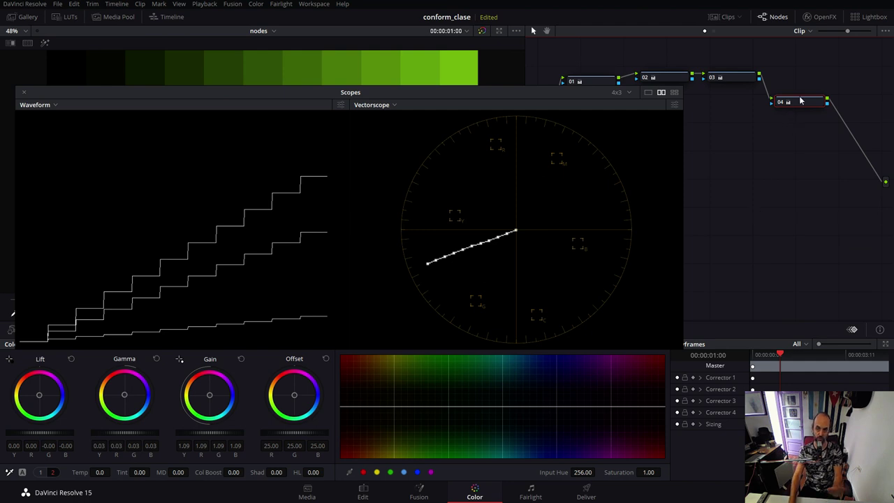
Try strong gamma and gain adjustments on the HSL node 04
drag(799, 102, 794, 98)
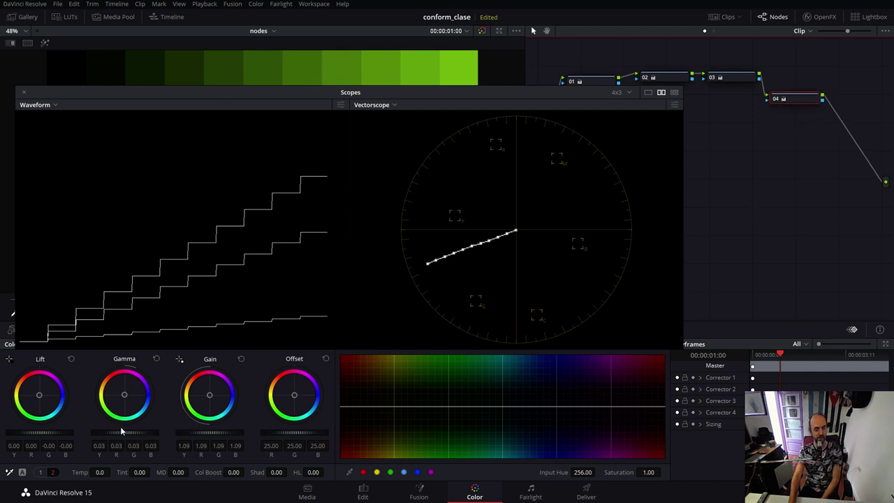
drag(180, 358, 180, 358)
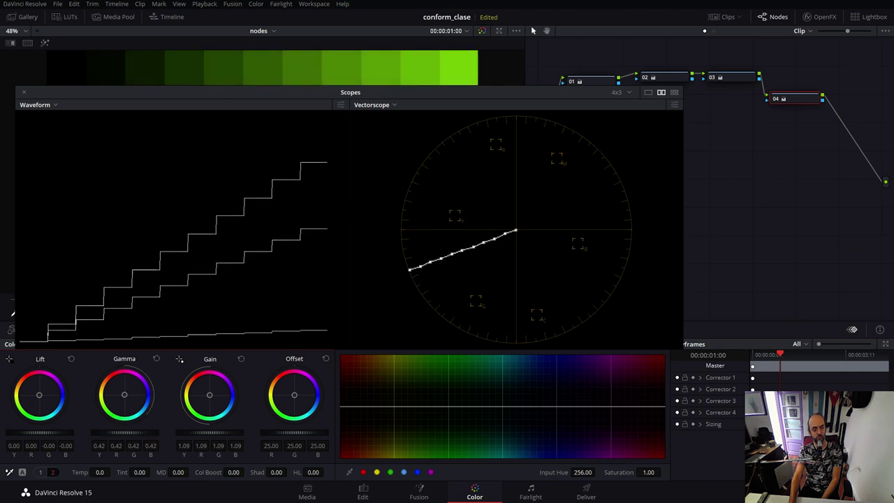
drag(124, 433, 161, 447)
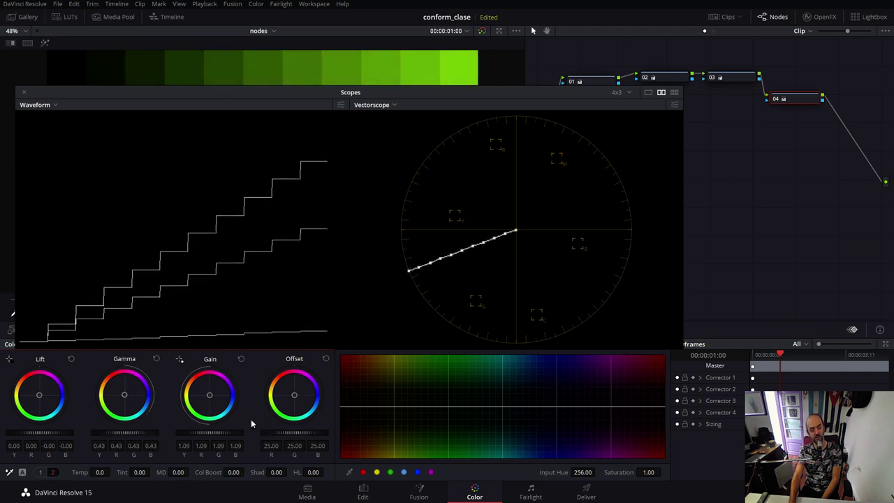
mouse_move(212, 433)
mouse_down()
mouse_move(2, 434)
mouse_move(83, 431)
mouse_move(70, 430)
mouse_up()
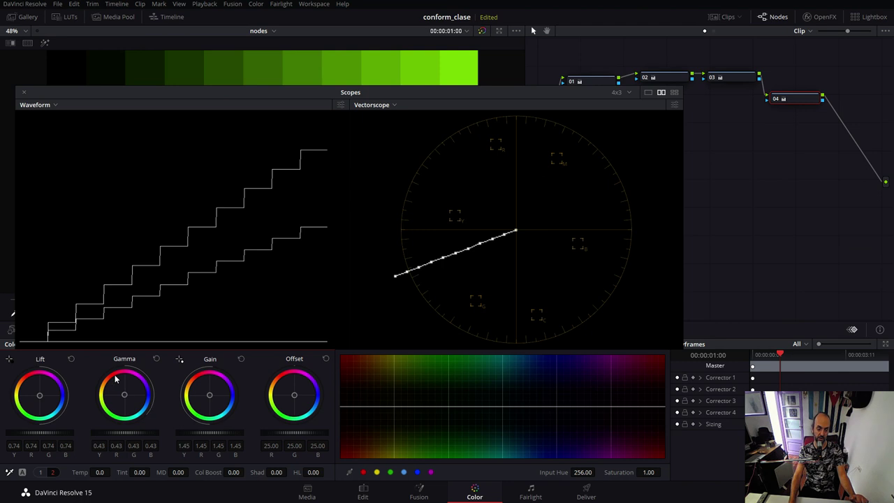
Reset node 04's lift, gamma and gain to neutral
click(70, 358)
click(156, 358)
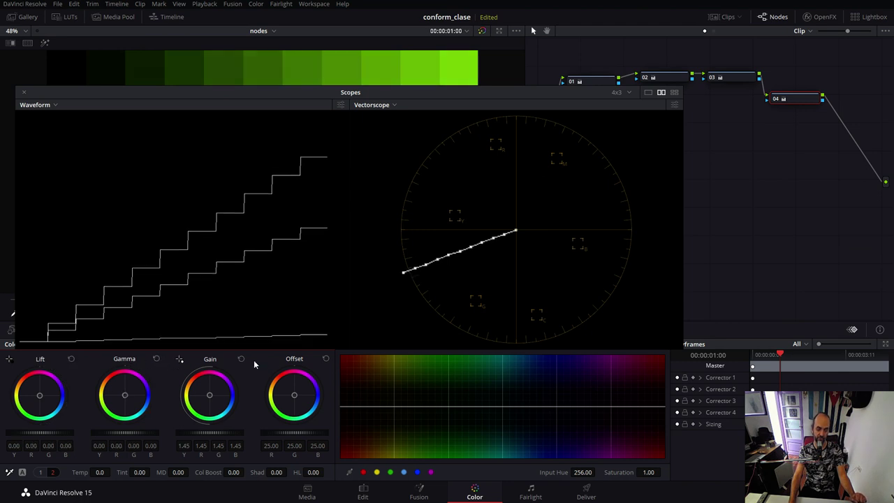
click(241, 359)
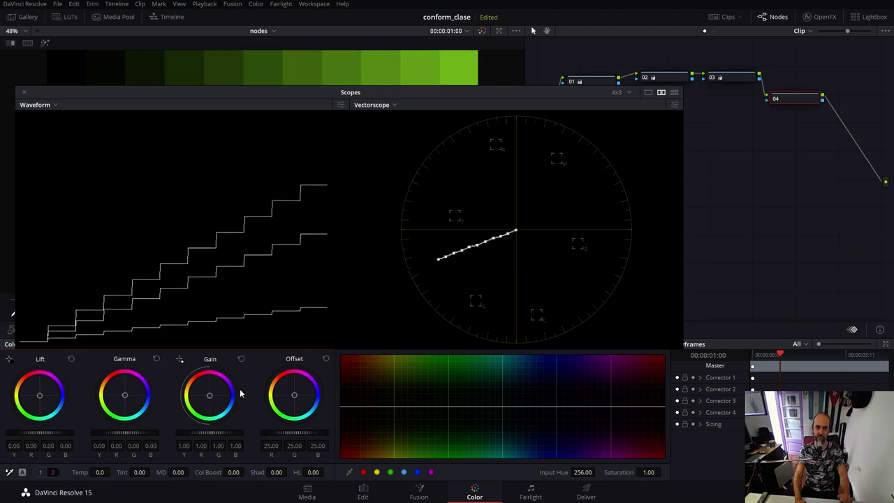